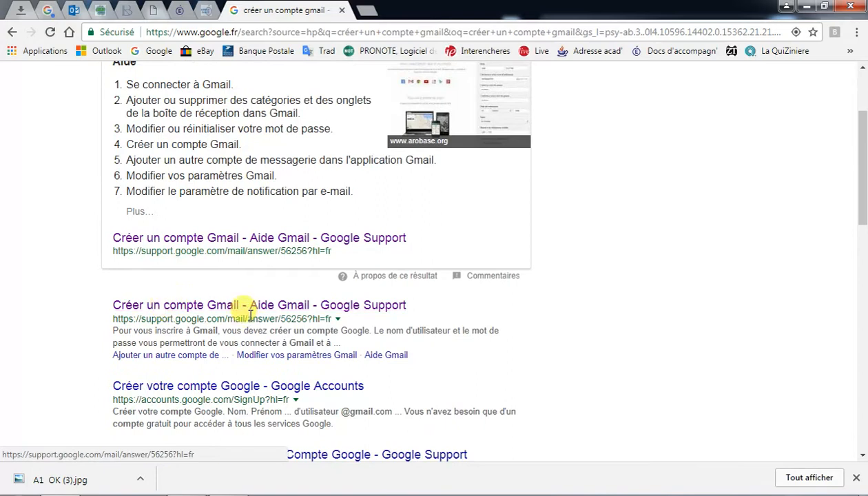
Open the Google account creation form from the Gmail help page and review its required fields.
left_click(284, 312)
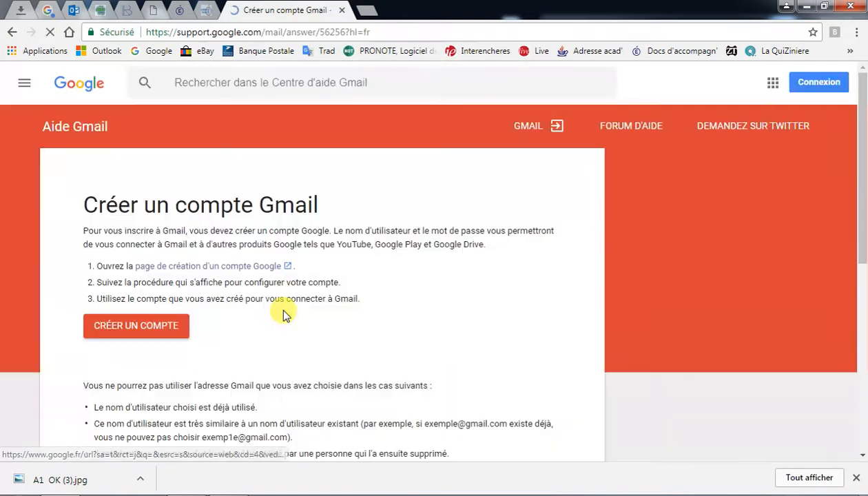
left_click(171, 333)
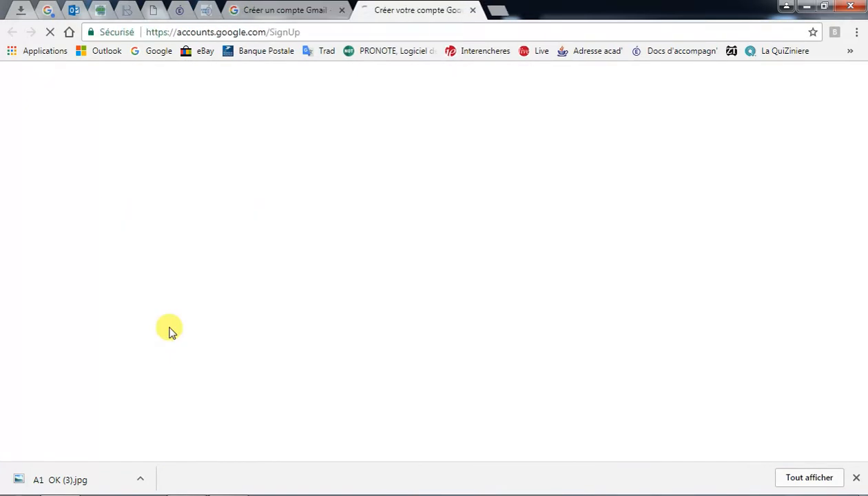
scroll(554, 220, "down", 1)
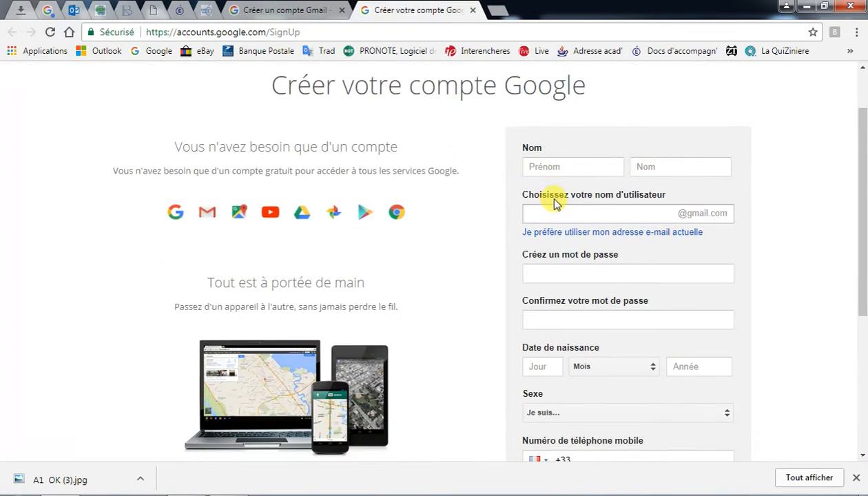
scroll(665, 169, "down", 1)
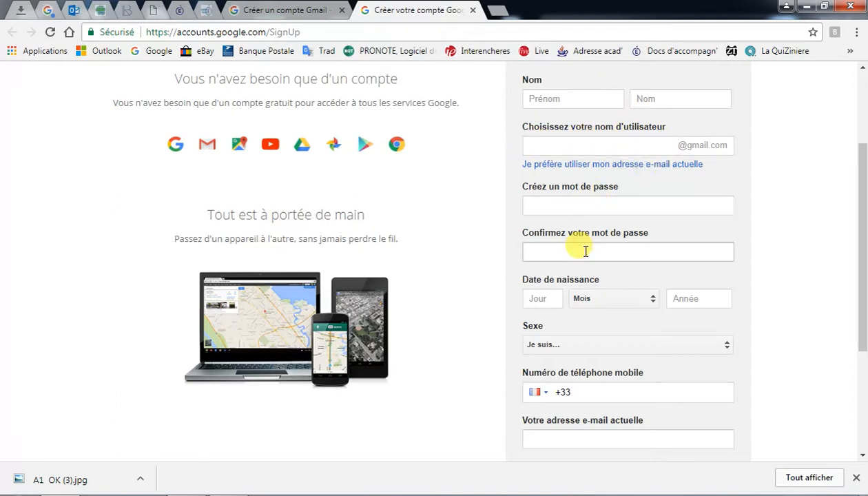
scroll(586, 252, "down", 1)
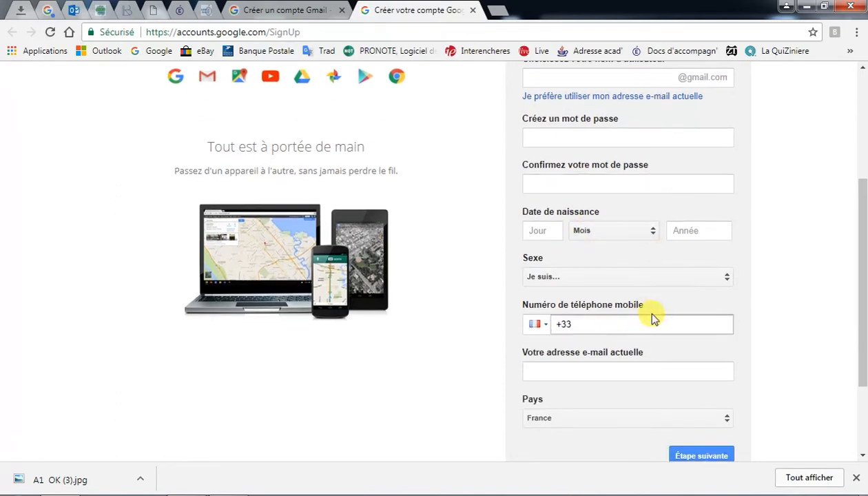
scroll(650, 310, "down", 2)
left_click(719, 345)
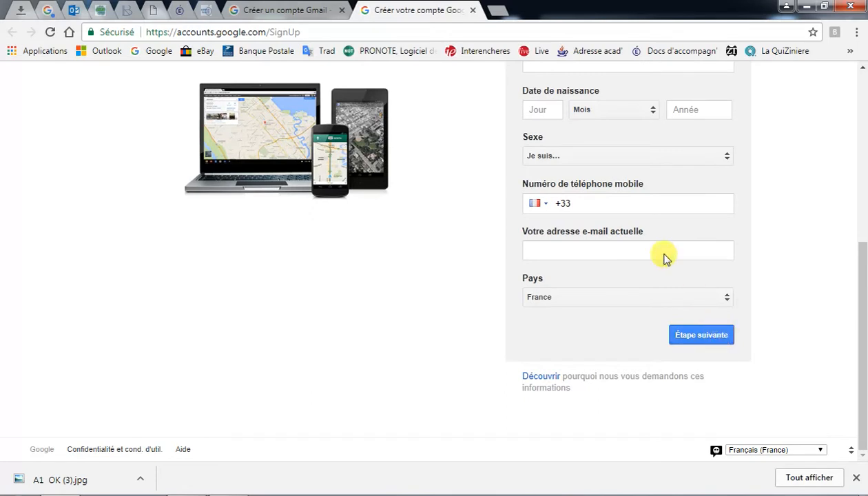
Open Google Drive from the Google home page and sign in with the account password.
left_click(158, 51)
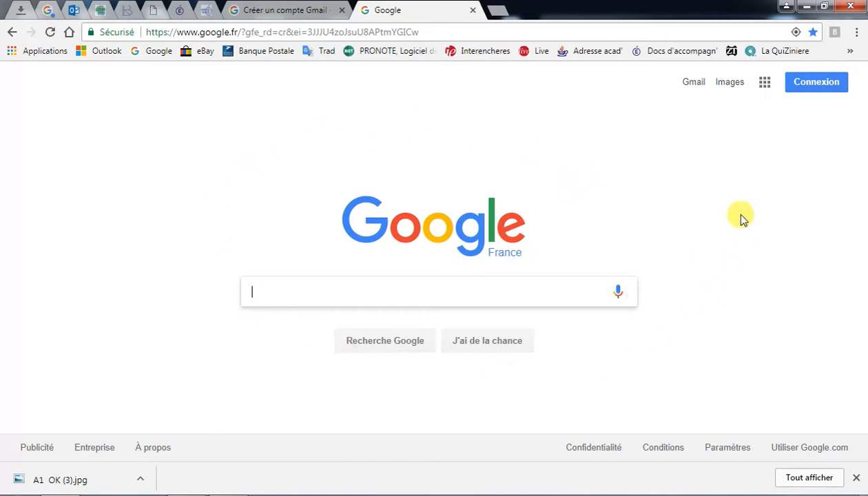
left_click(767, 85)
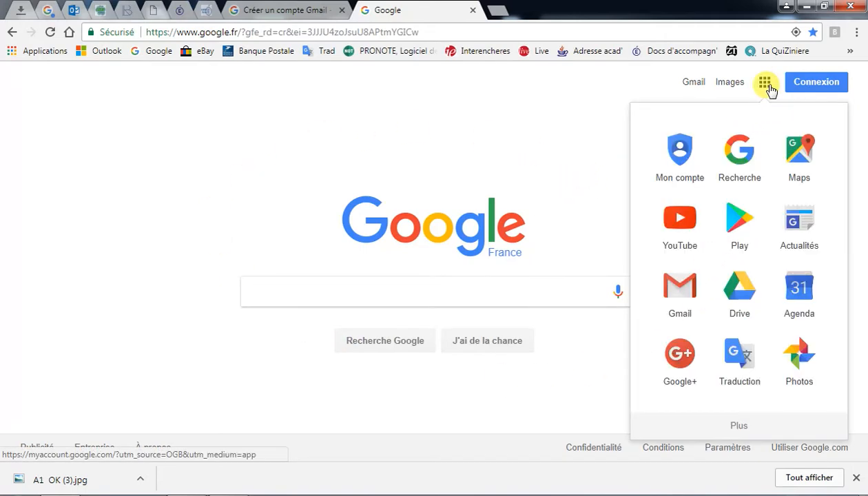
left_click(745, 277)
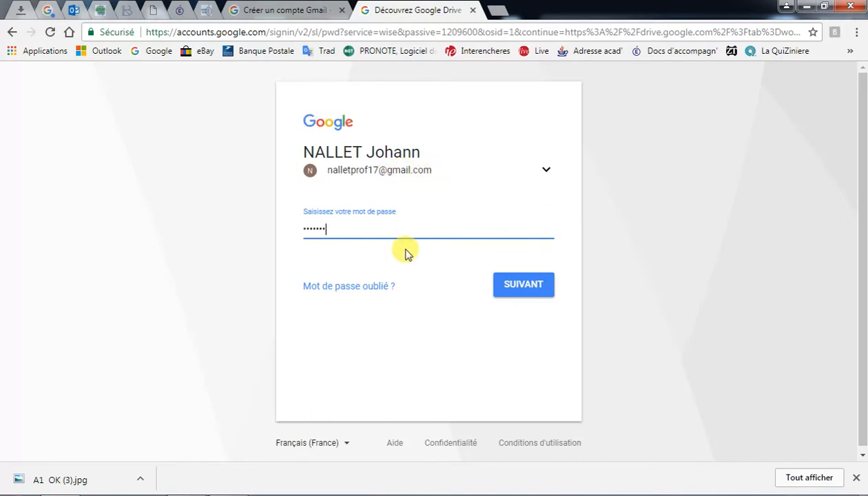
key("Return")
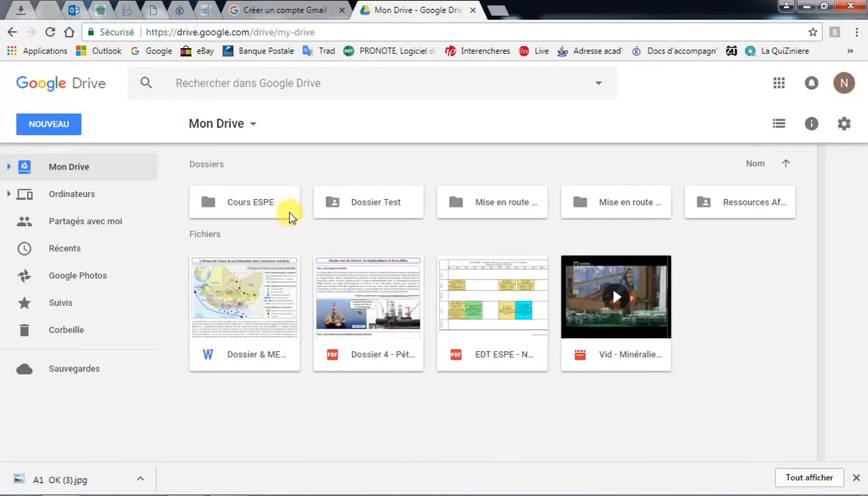
Look over the folders and files in Mon Drive and check the storage usage breakdown.
left_click(282, 212)
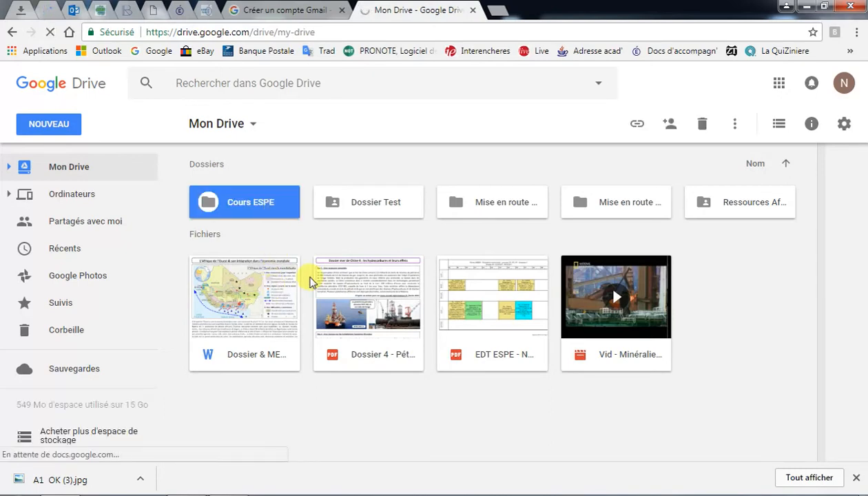
key("Right")
left_click(491, 211)
left_click(487, 295)
mouse_move(110, 412)
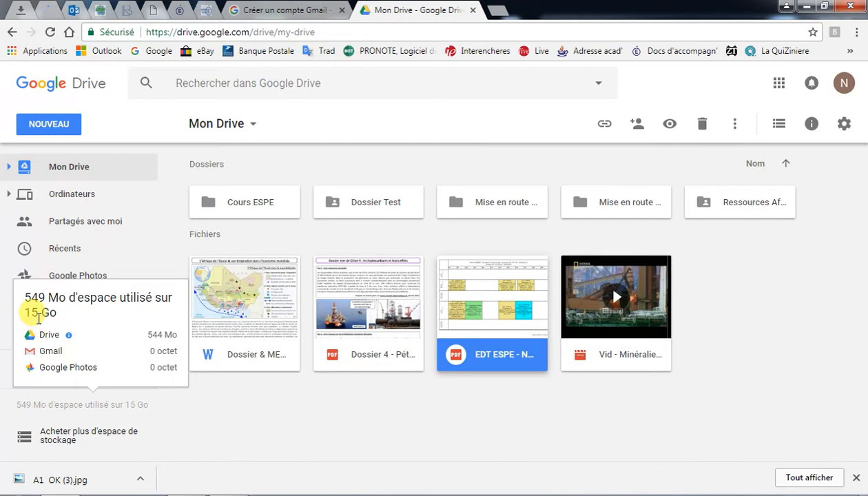
left_click(296, 396)
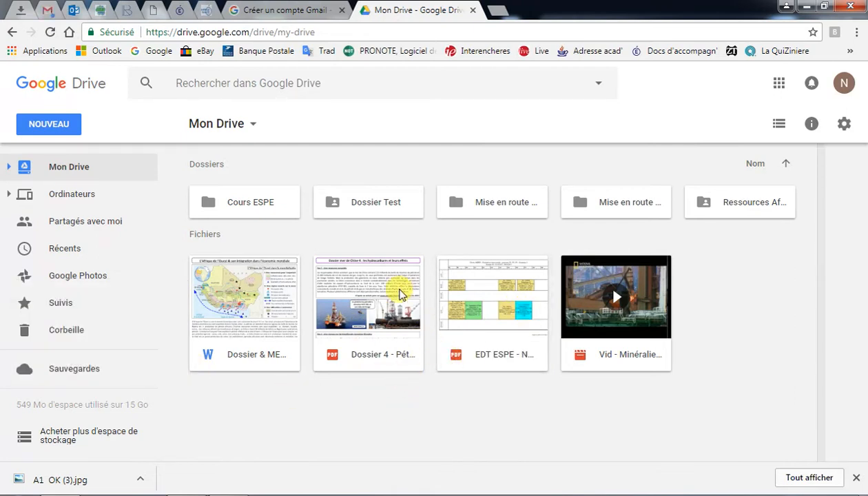
Preview the document Dossier & MEA - Afrique & Mondialisation.doc, read through it and enlarge the page.
left_click(286, 306)
double_click(274, 303)
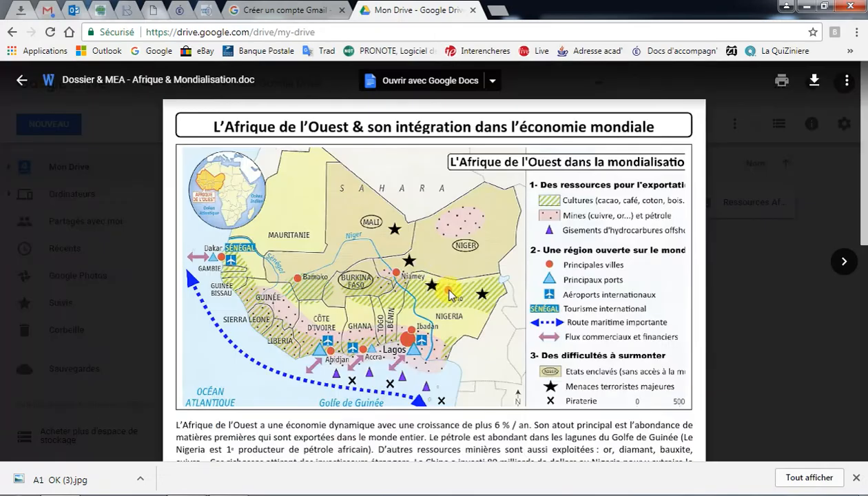
scroll(441, 303, "down", 3)
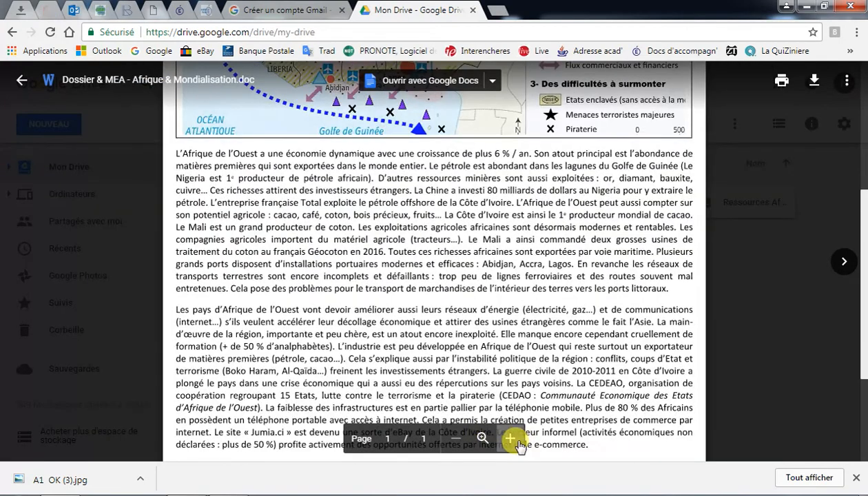
left_click(490, 445)
scroll(651, 367, "up", 5)
scroll(767, 133, "up", 2)
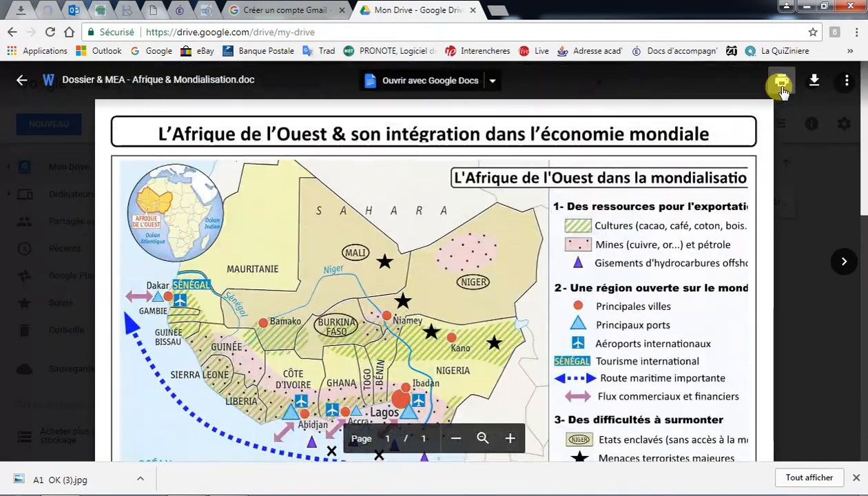
Download Dossier & MEA - Afrique & Mondialisation.doc to the computer and return to the Mon Drive file list.
left_click(816, 83)
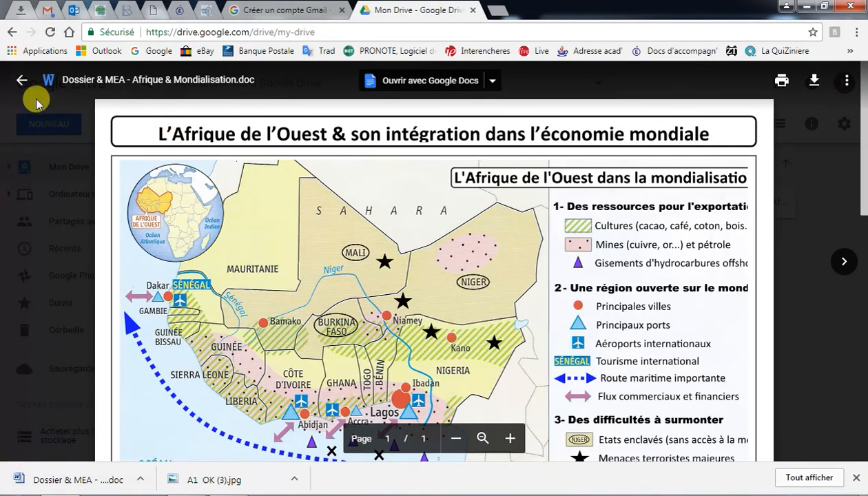
left_click(22, 80)
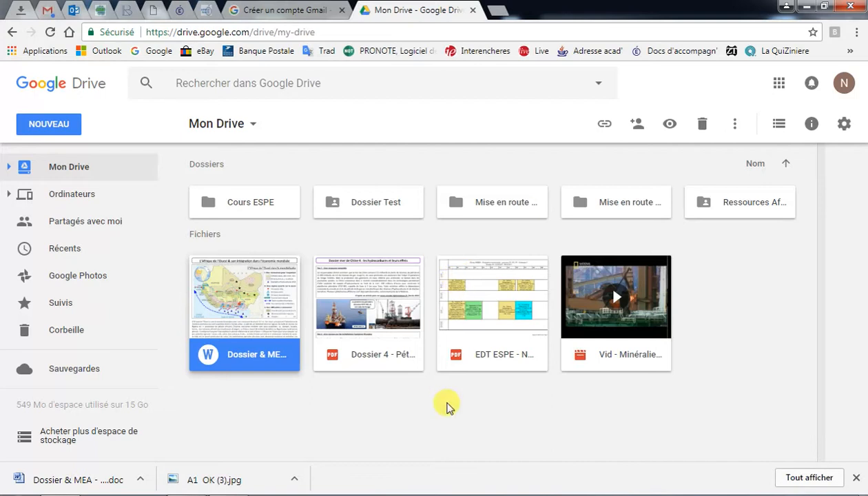
left_click(458, 400)
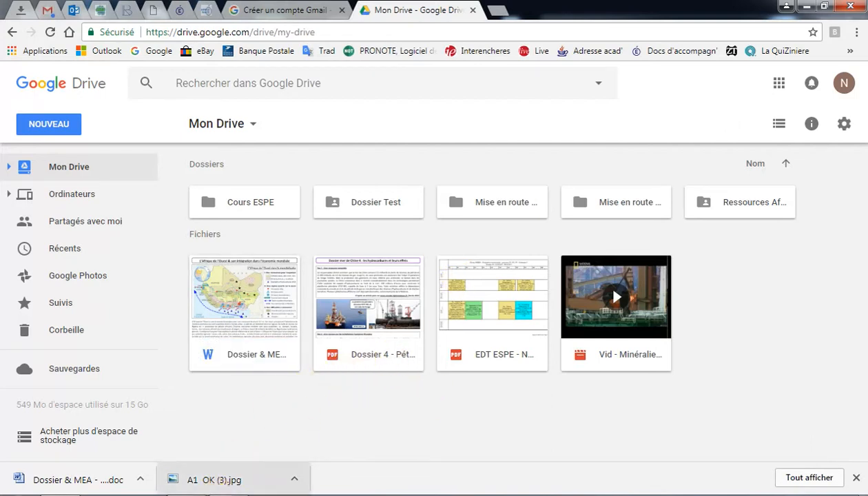
Upload the A1 OK image from the Test Drive folder window into Mon Drive and preview it.
left_click(184, 495)
left_click(806, 369)
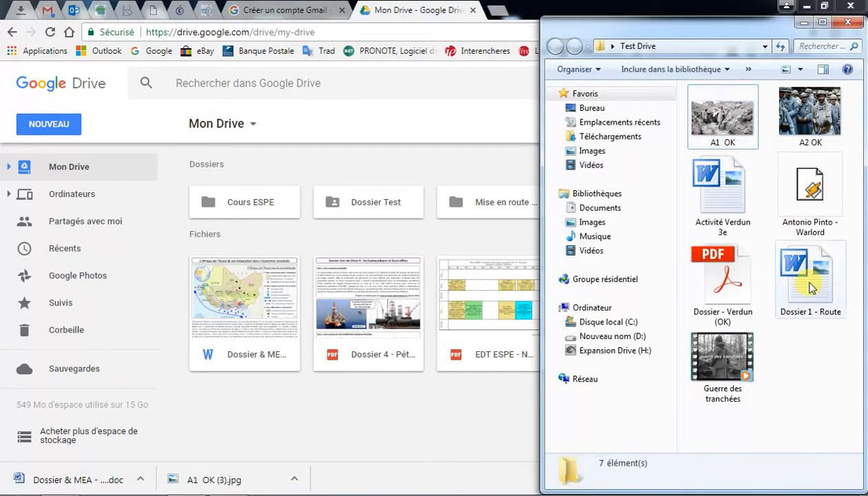
left_click_drag(733, 115, 460, 379)
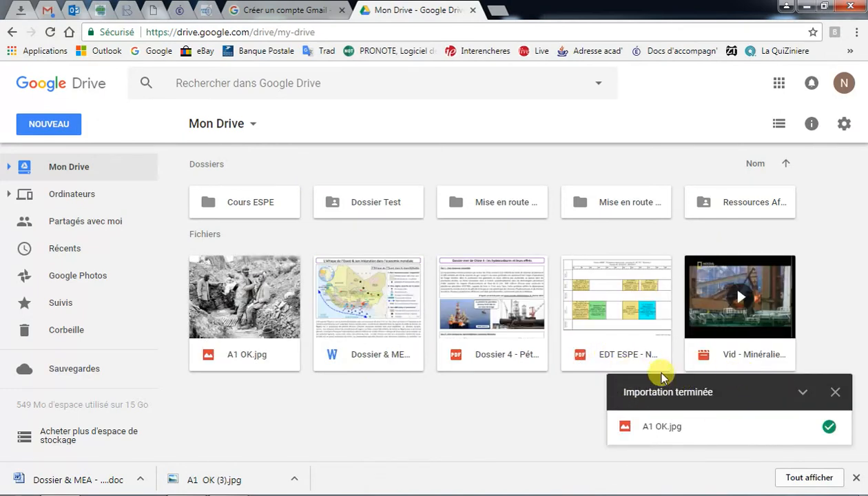
double_click(250, 312)
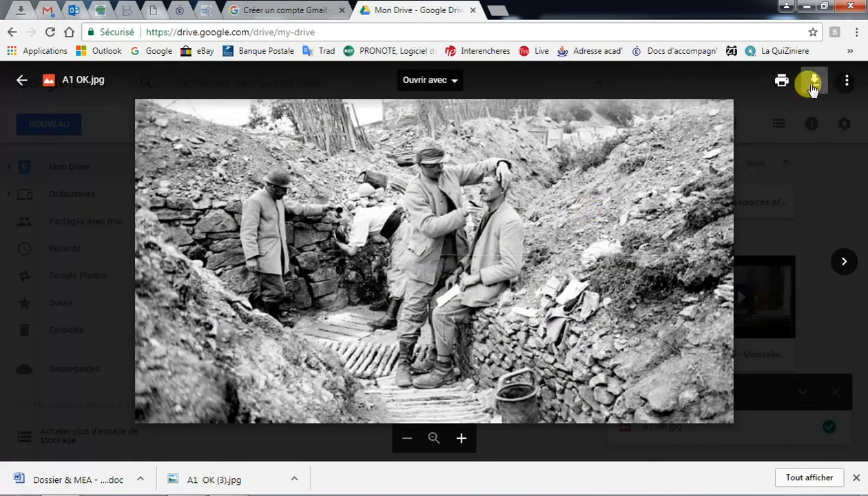
left_click(20, 81)
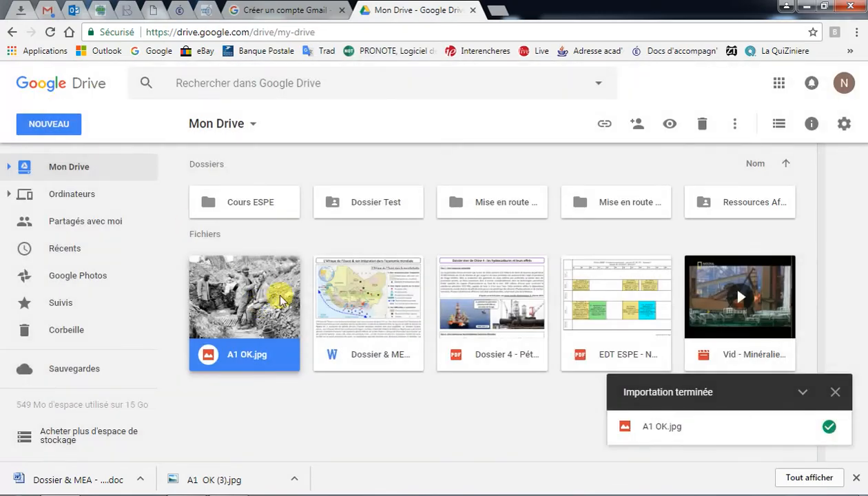
Import the A2 OK image from the Test Drive folder with the file import command and collapse the import notification.
left_click(46, 130)
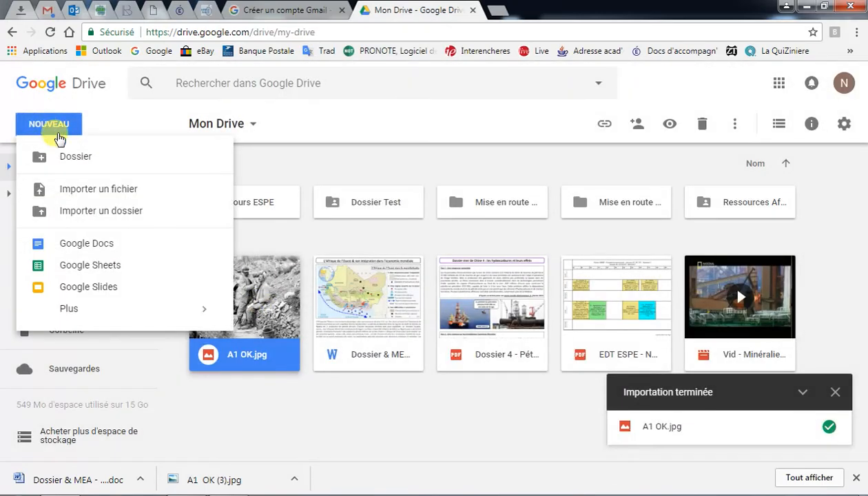
left_click(90, 194)
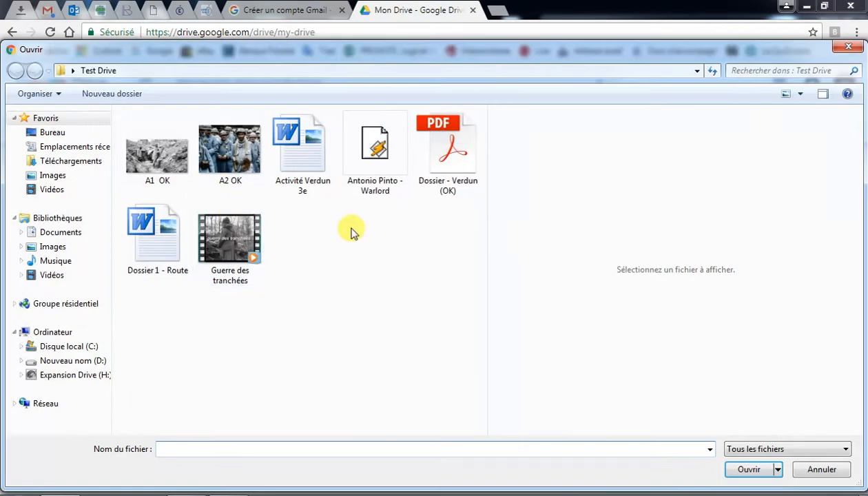
left_click(240, 163)
left_click_drag(424, 293, 153, 115)
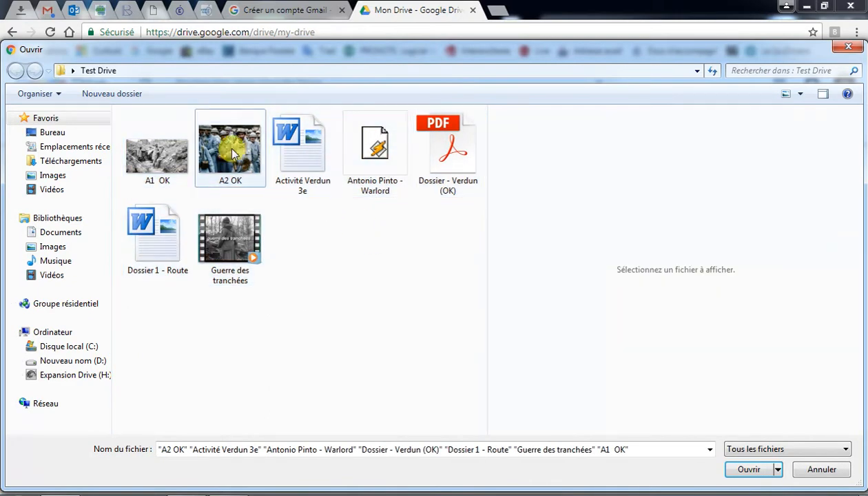
left_click(228, 155)
left_click(746, 470)
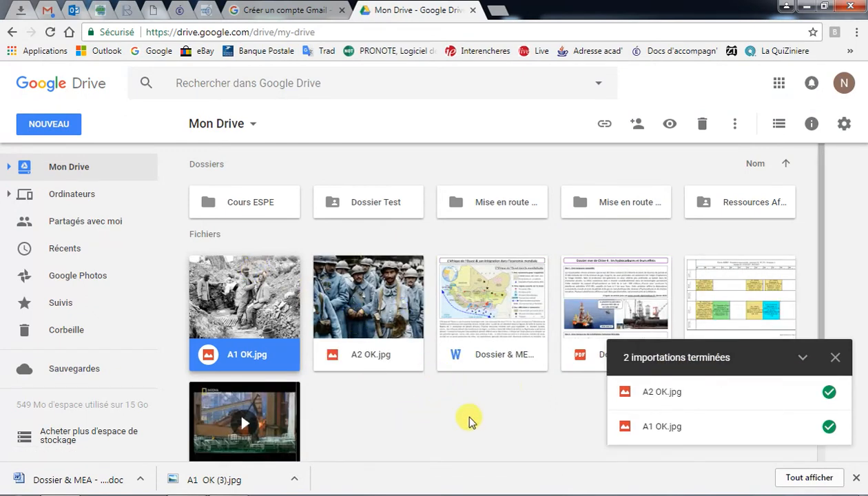
left_click(802, 358)
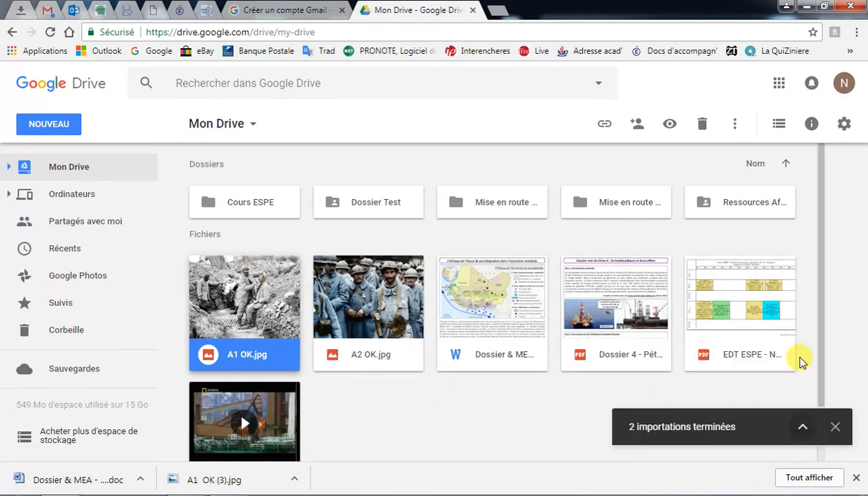
Create a new folder named 1914-18 in Mon Drive.
left_click(62, 128)
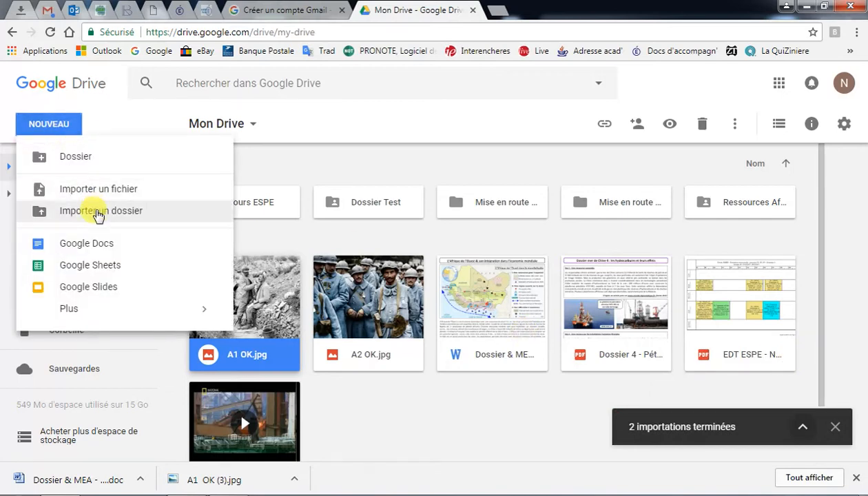
left_click(410, 394)
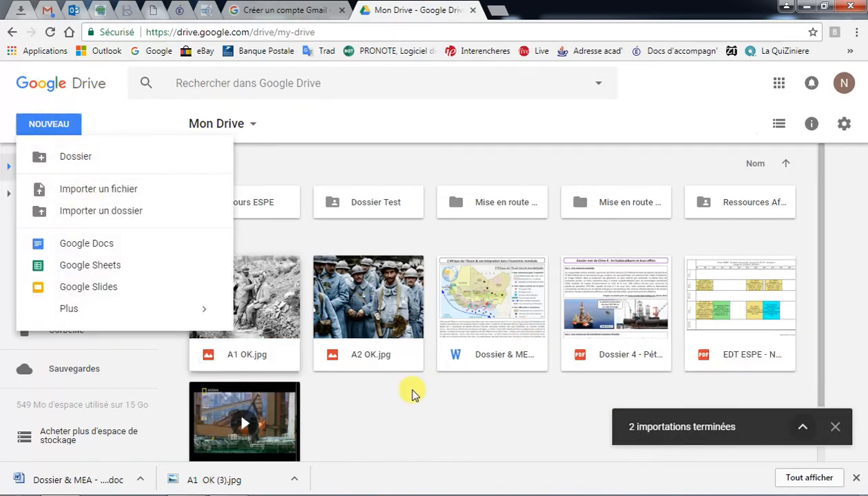
right_click(411, 393)
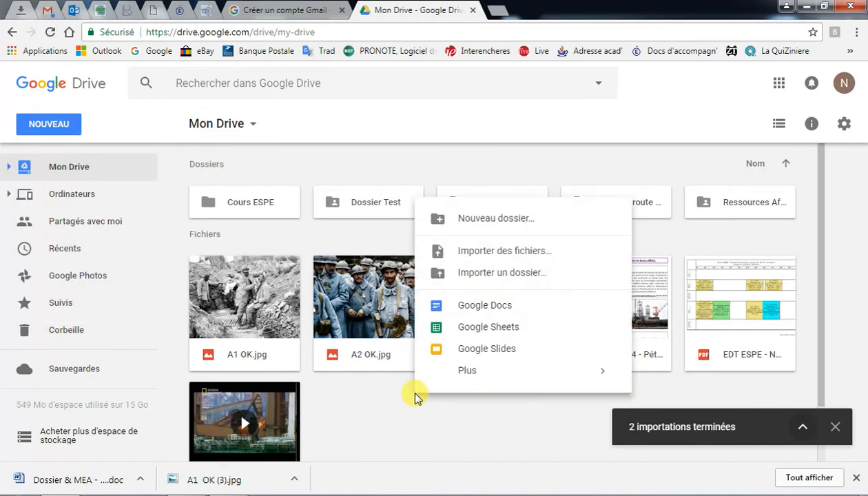
left_click(501, 223)
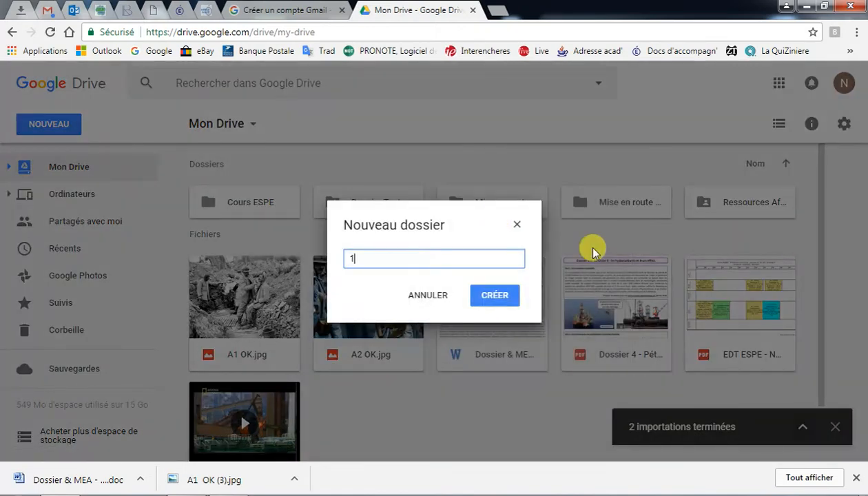
type("1914-18")
left_click(510, 301)
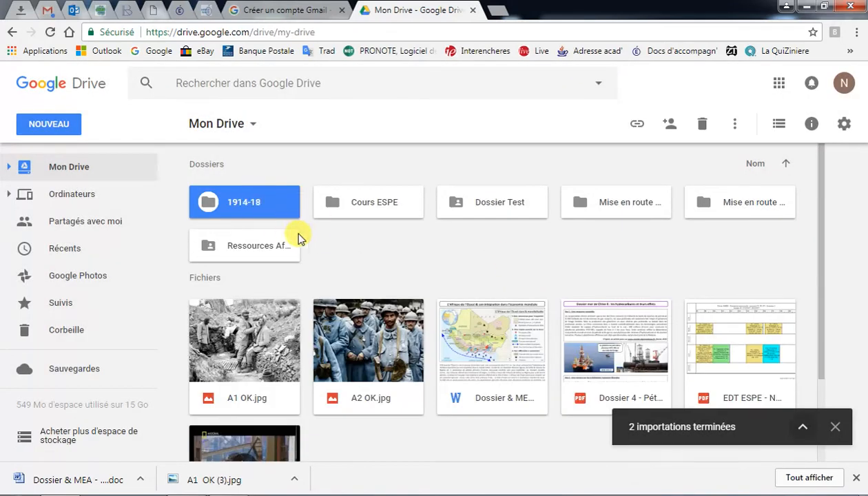
left_click(335, 249)
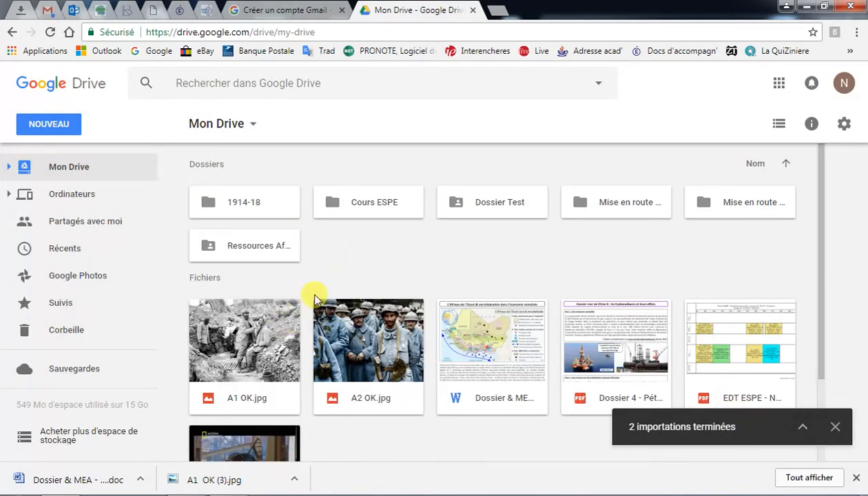
scroll(281, 304, "down", 1)
scroll(275, 303, "up", 1)
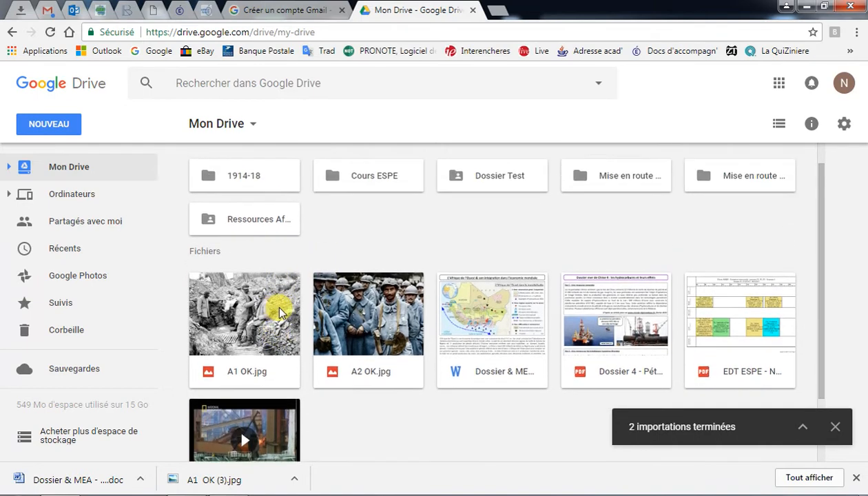
Move A1 OK.jpg directly onto the 1914-18 folder and transfer A2 OK.jpg into the same folder with the Déplacer dans command.
left_click_drag(232, 335, 301, 237)
left_click(358, 427)
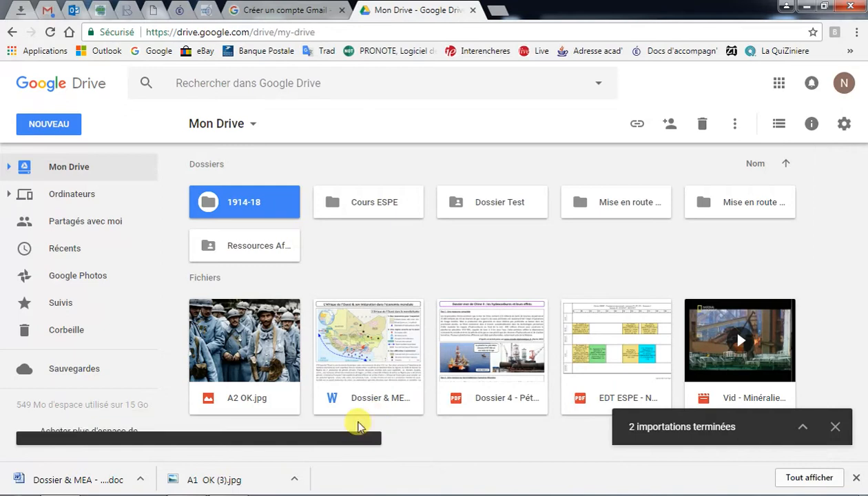
right_click(269, 308)
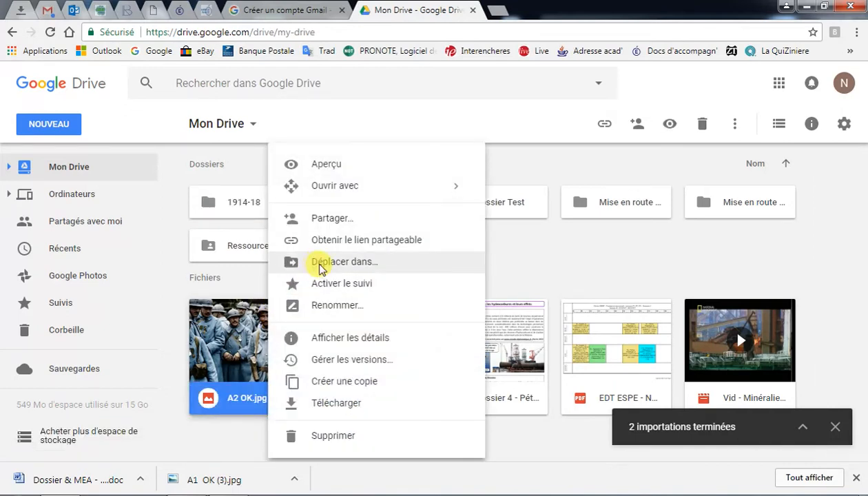
left_click(321, 269)
scroll(258, 334, "down", 1)
scroll(258, 349, "up", 1)
left_click(253, 303)
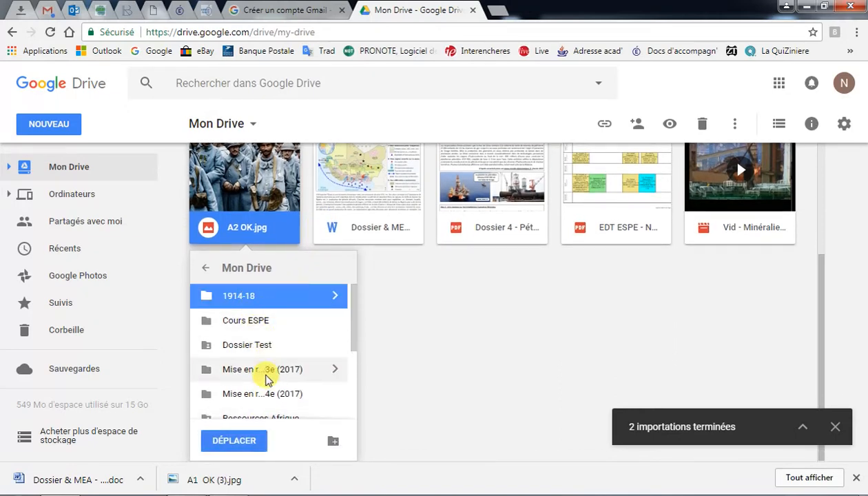
left_click(246, 441)
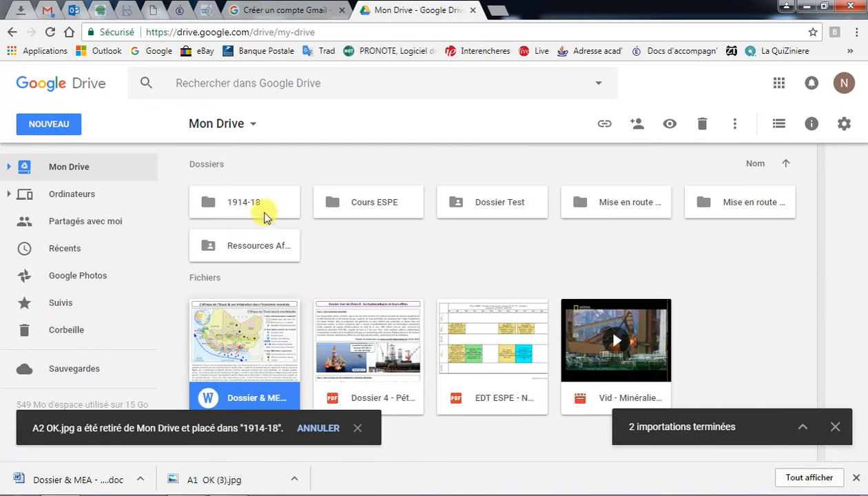
Open the 1914-18 folder and check the two images stored in it.
left_click(262, 209)
double_click(262, 205)
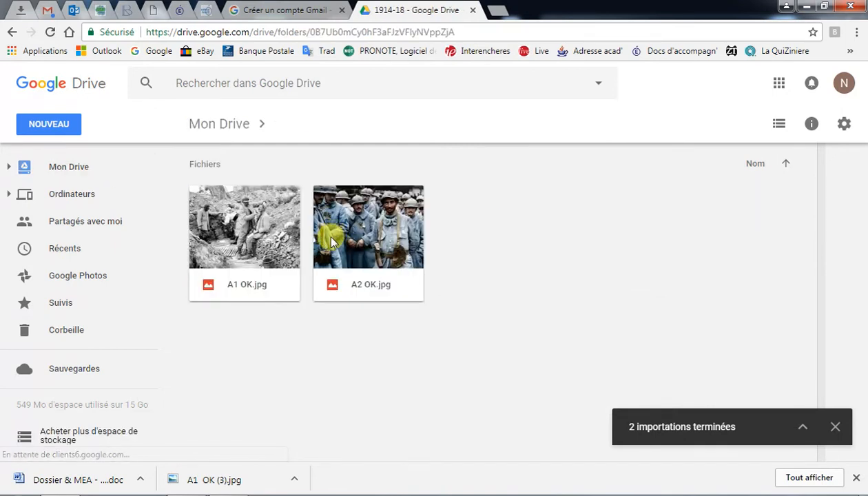
left_click(284, 230)
left_click(365, 233)
left_click(456, 257)
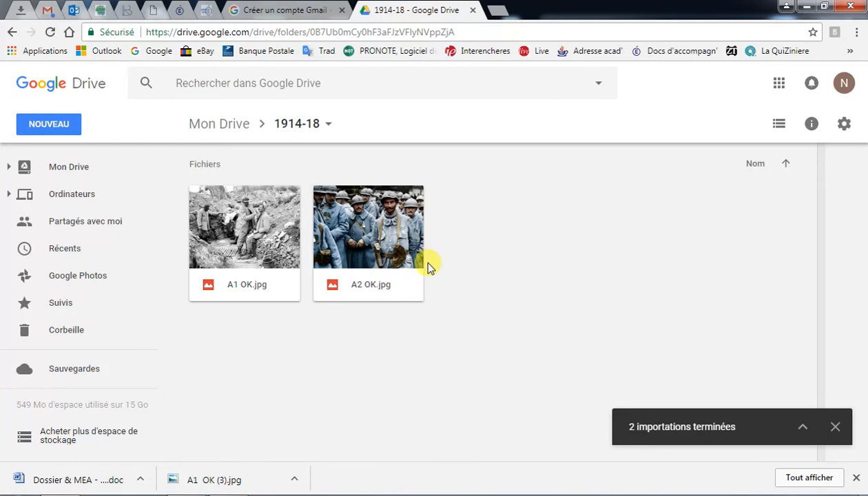
Delete A2 OK.jpg from the 1914-18 folder and return to Mon Drive.
left_click(370, 216)
right_click(371, 215)
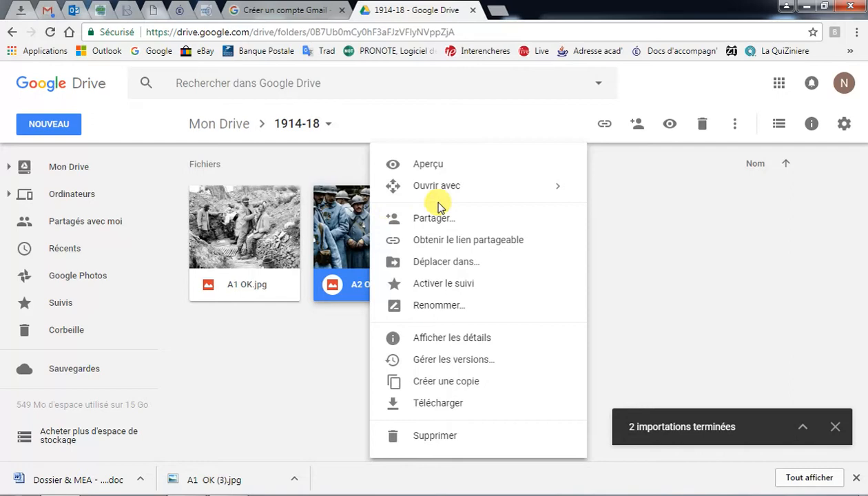
left_click(441, 436)
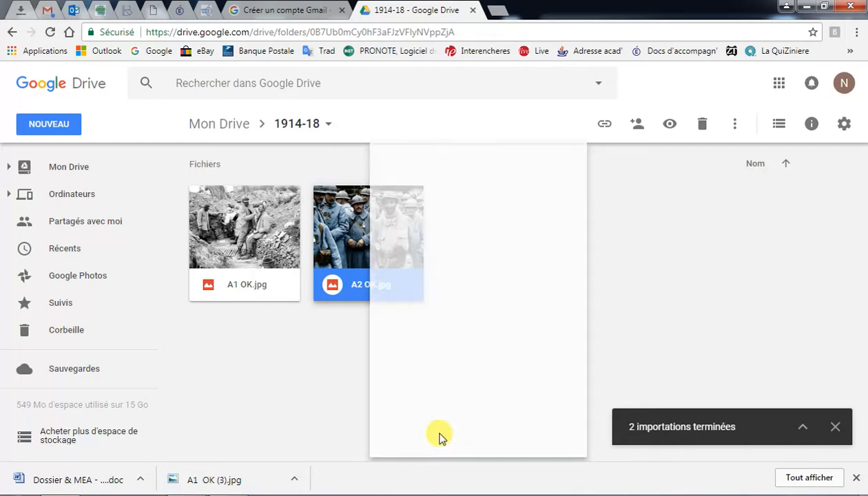
left_click(196, 423)
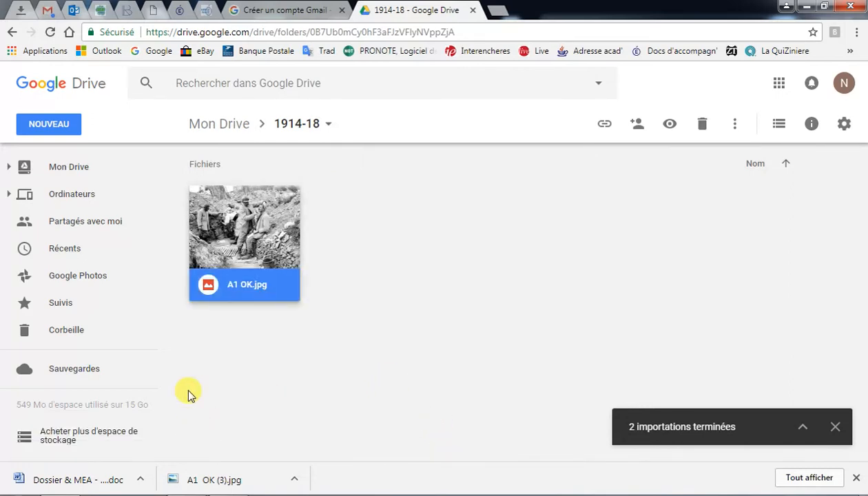
left_click(70, 173)
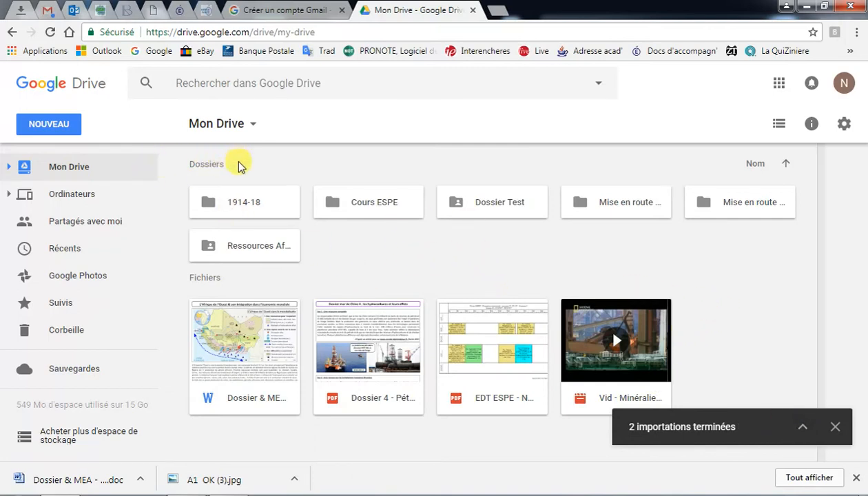
Create a blank Google Slides presentation from Mon Drive to view its editor, and close it.
left_click(62, 131)
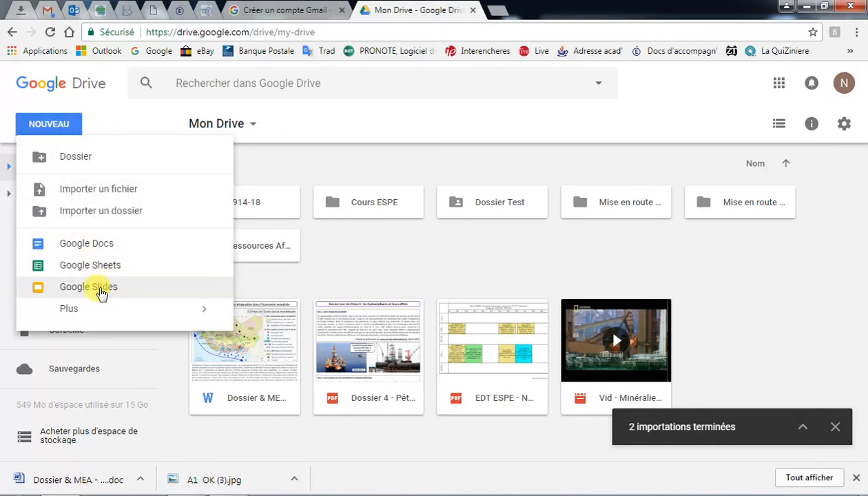
left_click(103, 289)
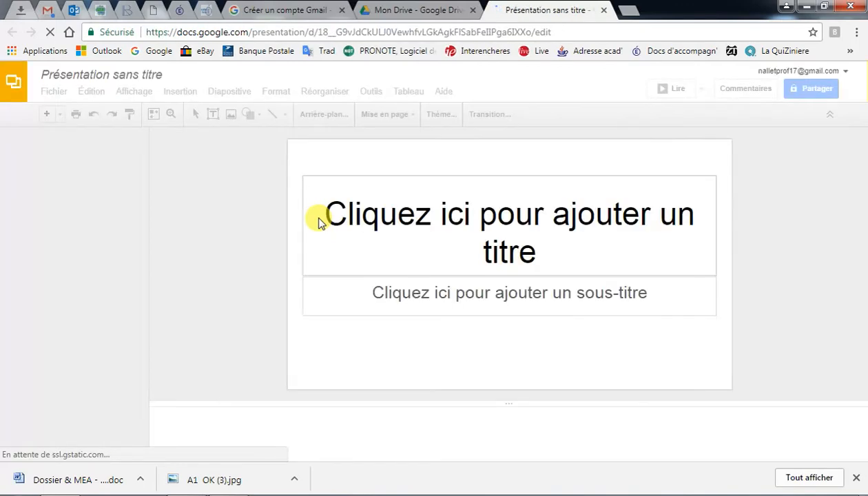
left_click(471, 234)
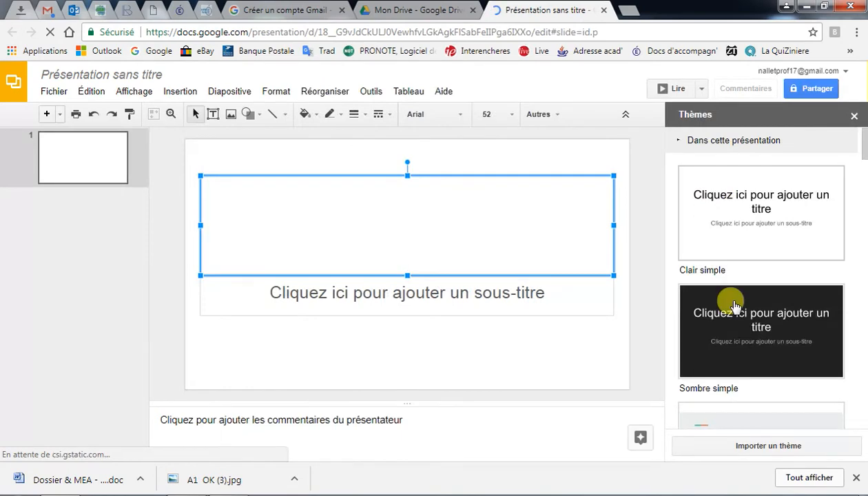
left_click(603, 10)
Create a blank Google Sheets spreadsheet from Mon Drive to view its editor, and close it.
left_click(43, 123)
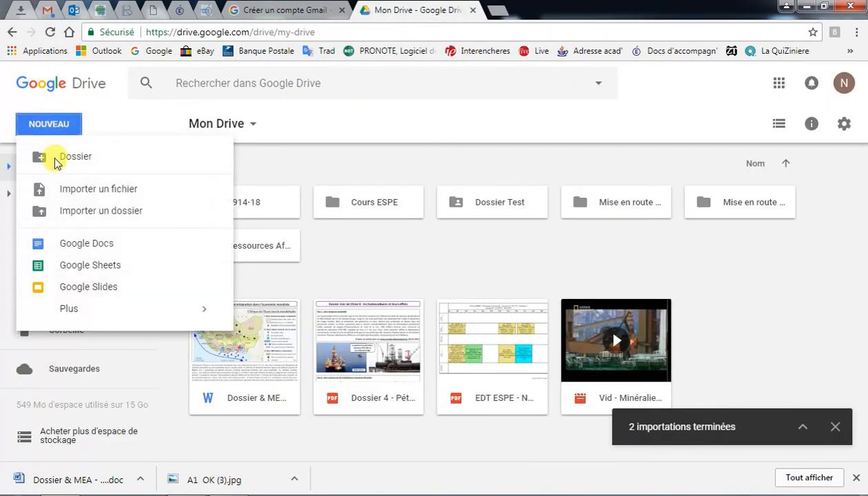
left_click(78, 267)
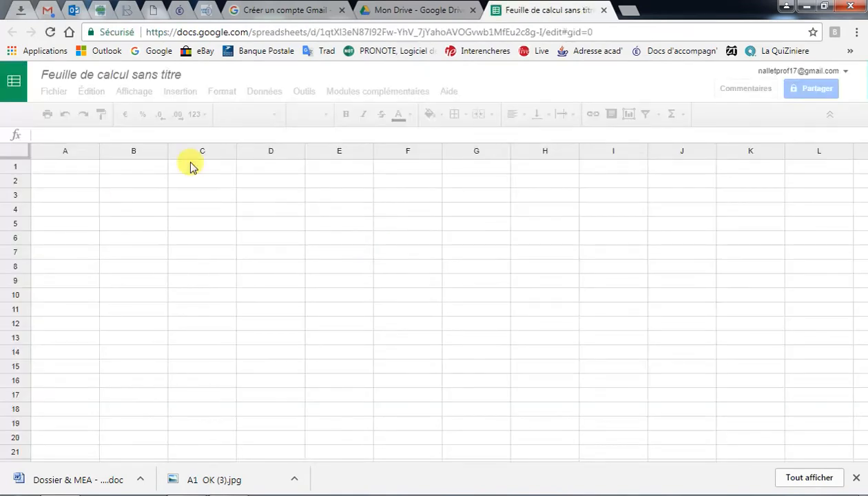
left_click(604, 9)
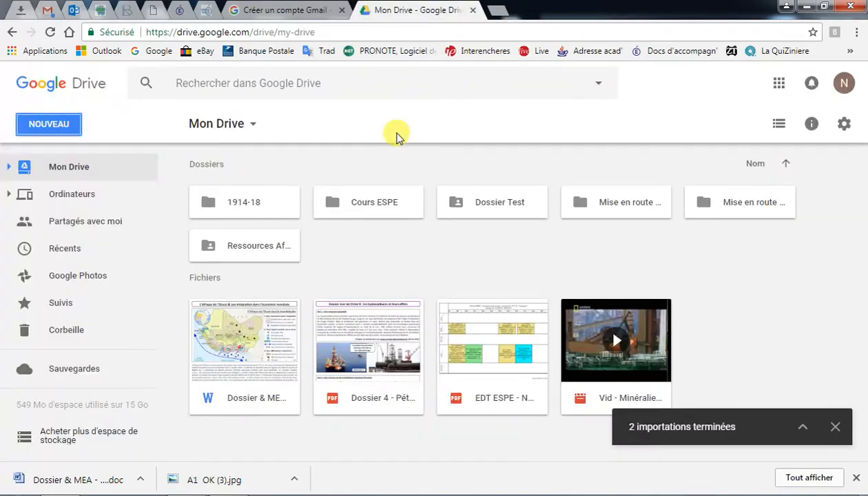
Create a new Google Docs document in Mon Drive and name it 1914-18.
left_click(64, 128)
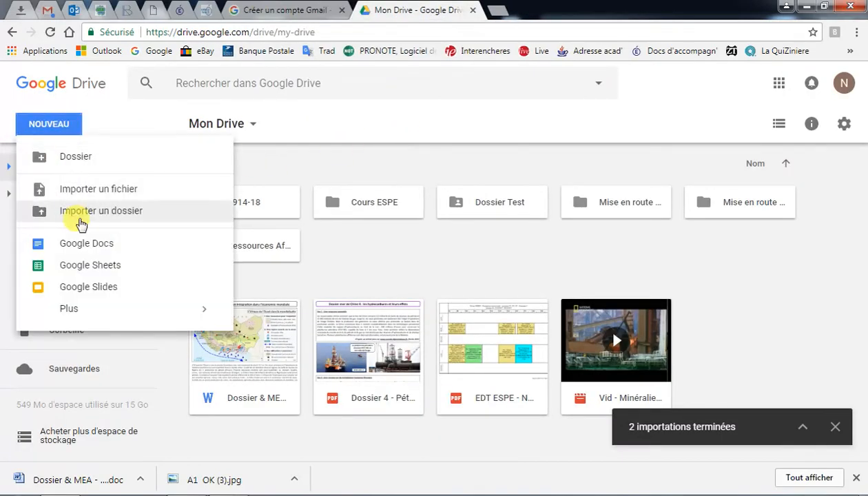
left_click(86, 245)
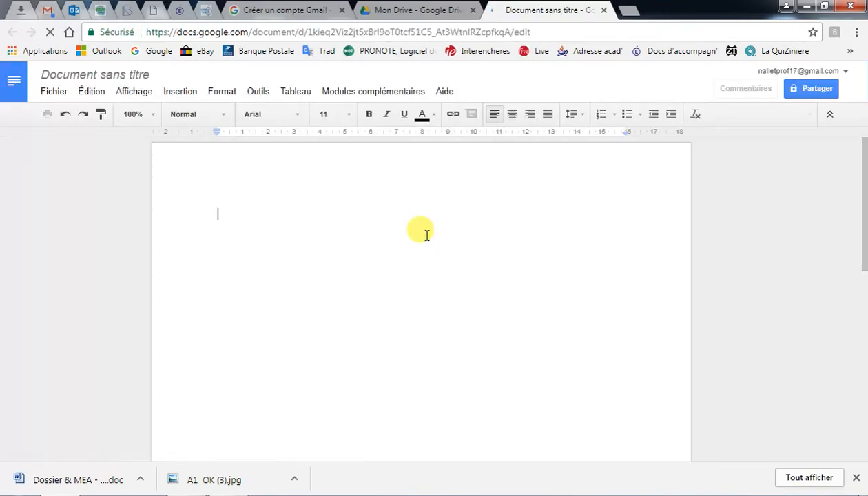
left_click(142, 73)
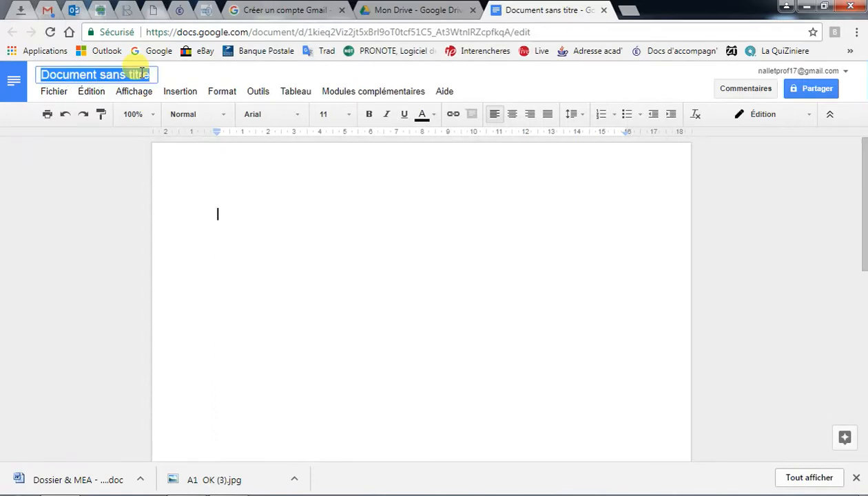
type("1914")
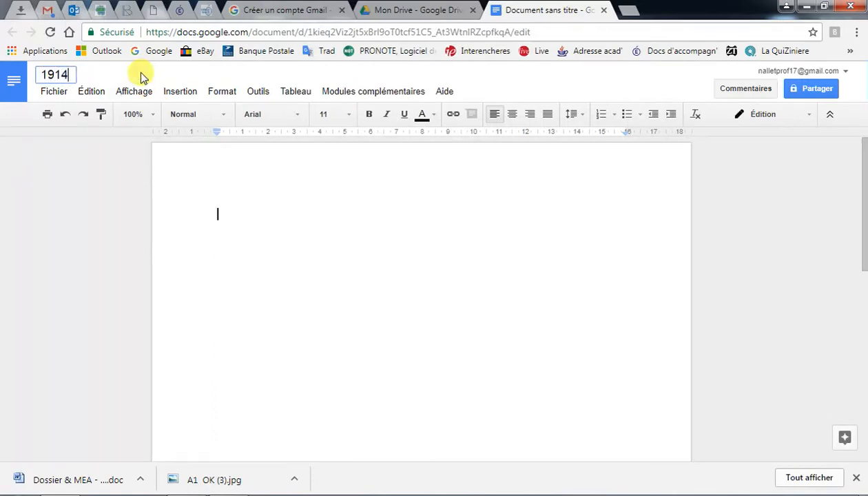
type("-18")
left_click(237, 206)
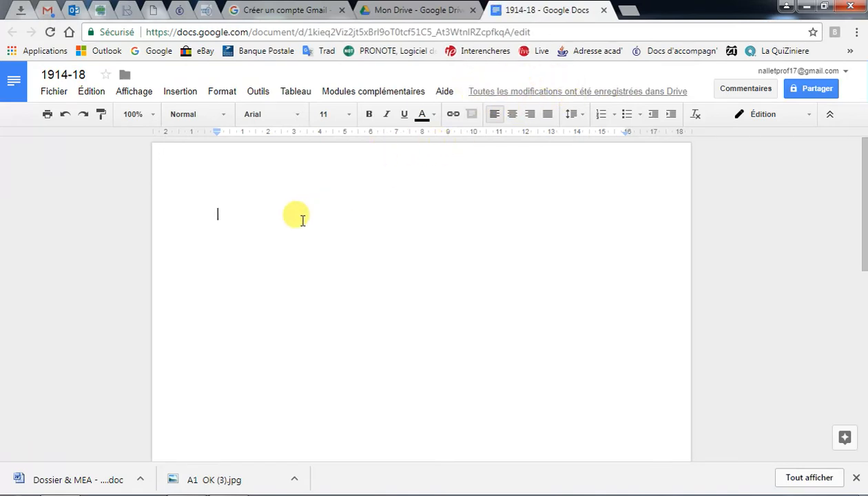
Write the title 1914-1918 in the document and format it centred, red, bold, underlined and 36 pt.
type("1914-1918")
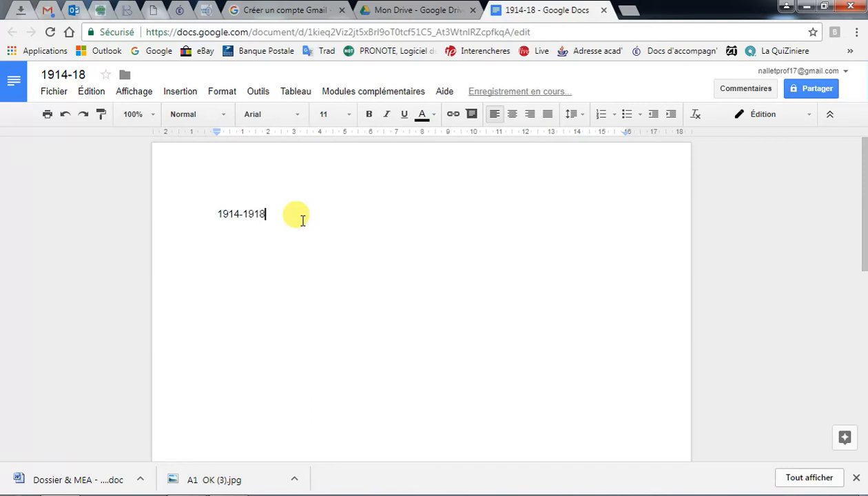
triple_click(235, 214)
left_click(512, 115)
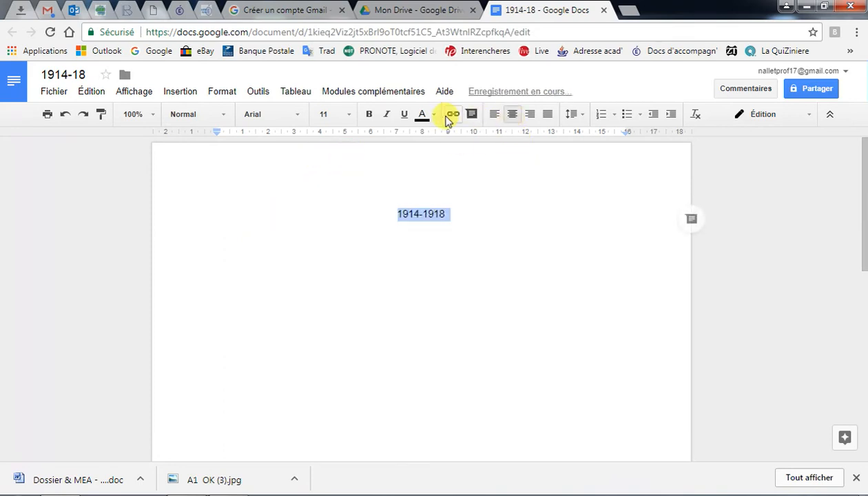
left_click(434, 115)
left_click(429, 181)
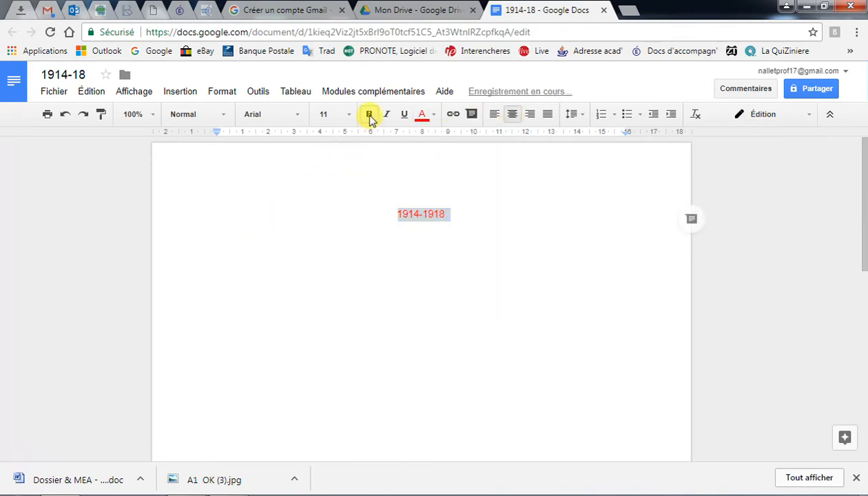
left_click(349, 116)
left_click(333, 302)
left_click(405, 115)
Add the body text dadadaadaadda below the title and close the document.
left_click(389, 299)
type("dadada")
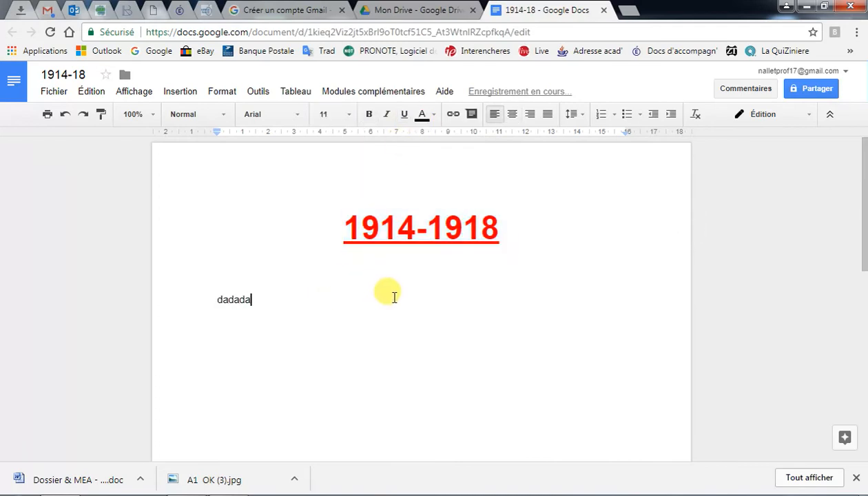
type("adaadda")
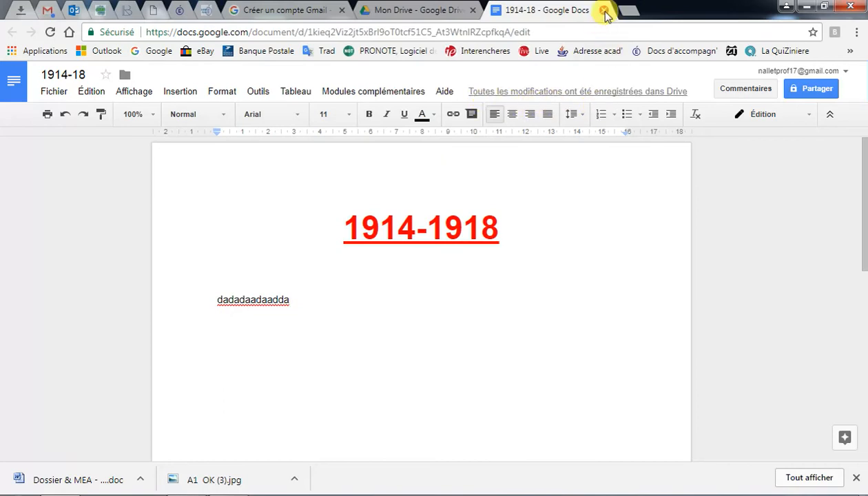
left_click(604, 11)
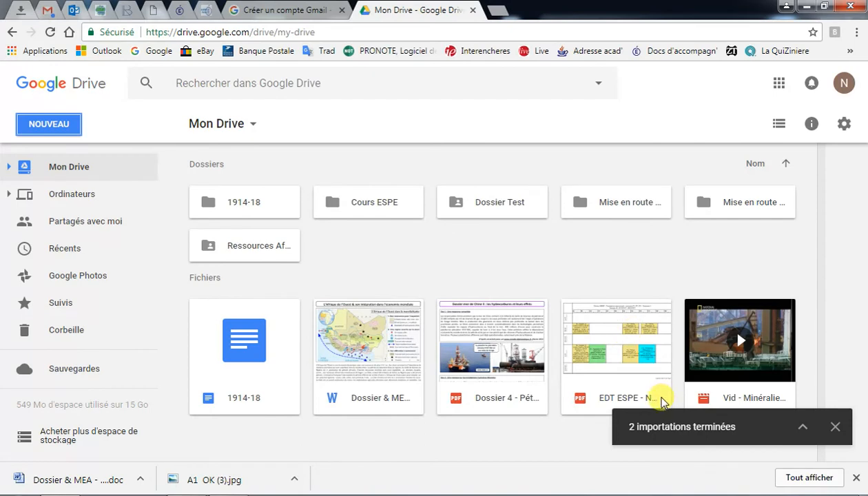
Dismiss the import notification, reopen the 1914-18 document from Mon Drive to check its content, and close it.
left_click(834, 427)
left_click(243, 365)
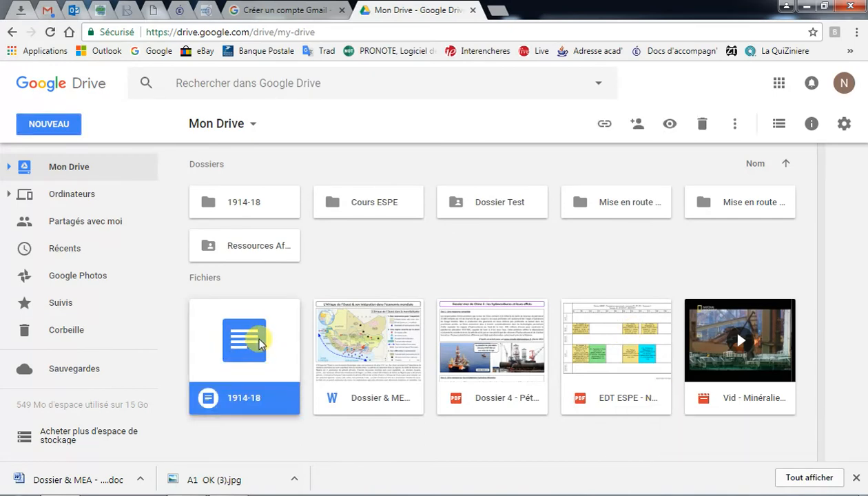
double_click(259, 345)
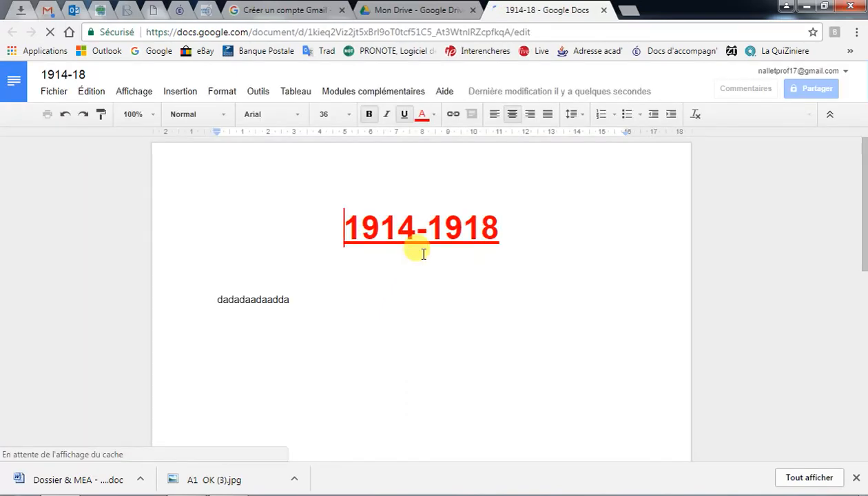
scroll(423, 270, "down", 1)
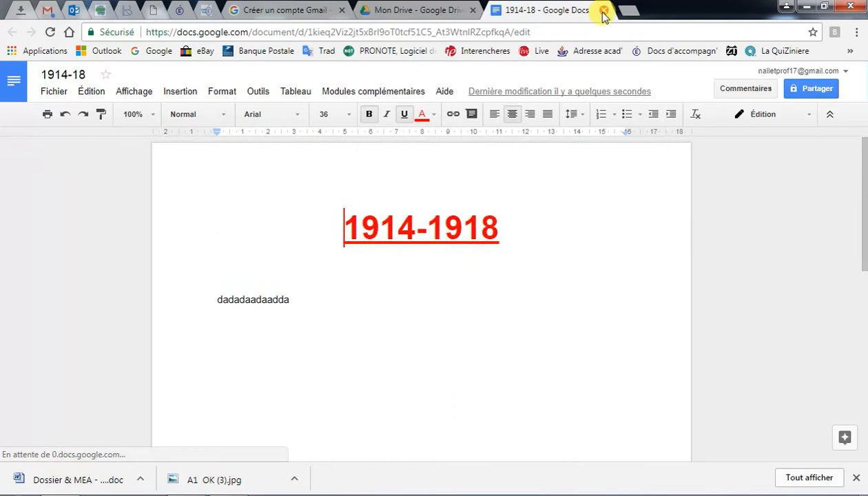
left_click(604, 10)
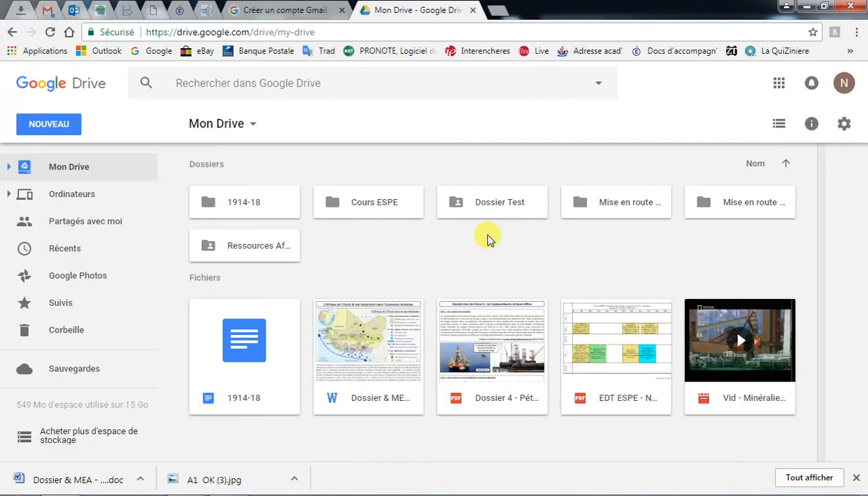
Preview Dossier & MEA - Afrique & Mondialisation.doc and open it for editing with Google Docs.
left_click(386, 355)
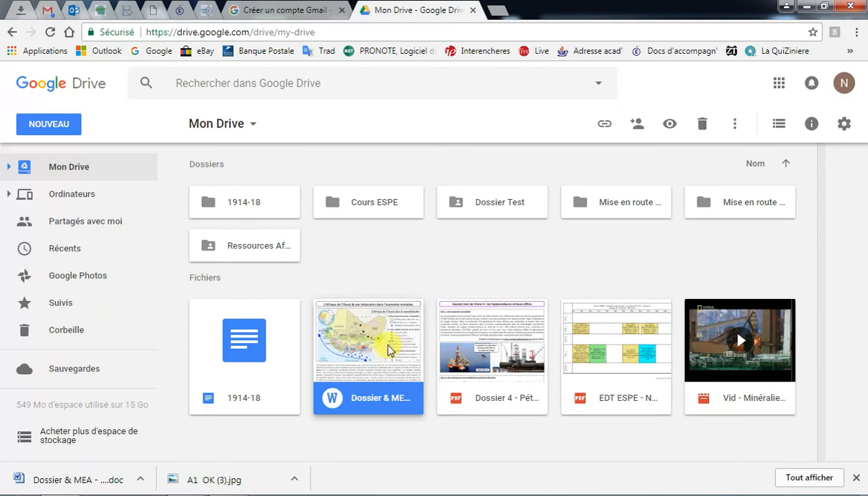
double_click(375, 345)
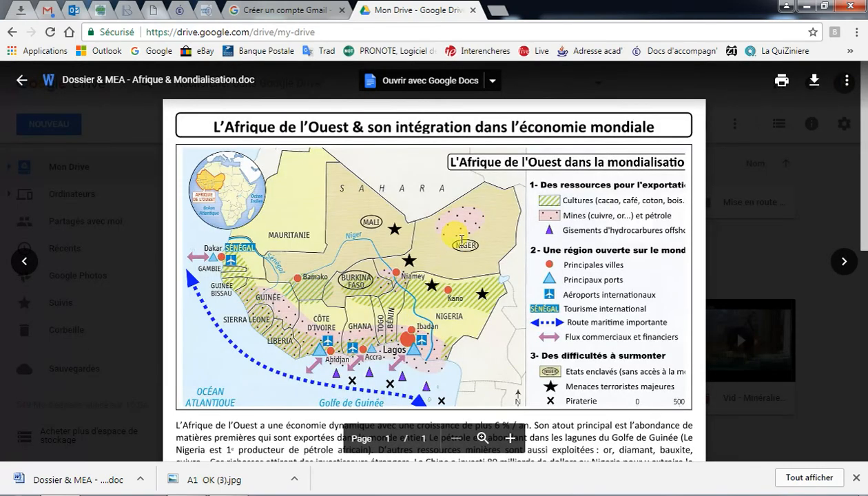
scroll(461, 240, "down", 6)
scroll(461, 242, "up", 6)
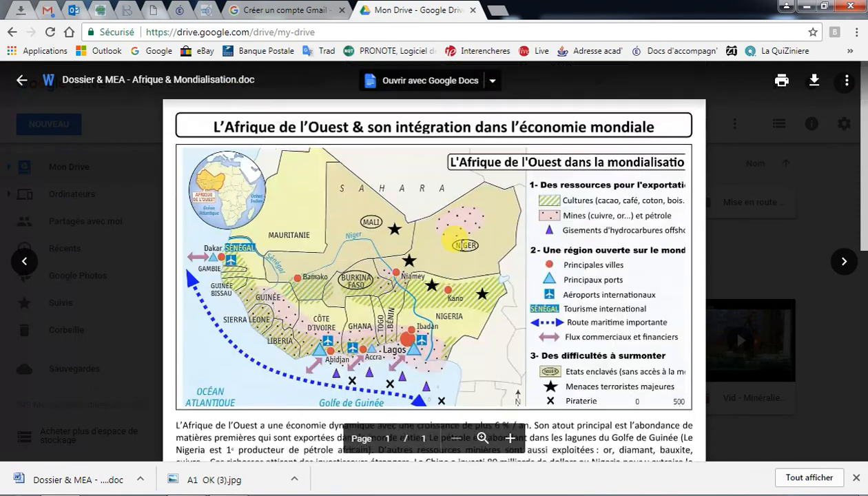
left_click(420, 81)
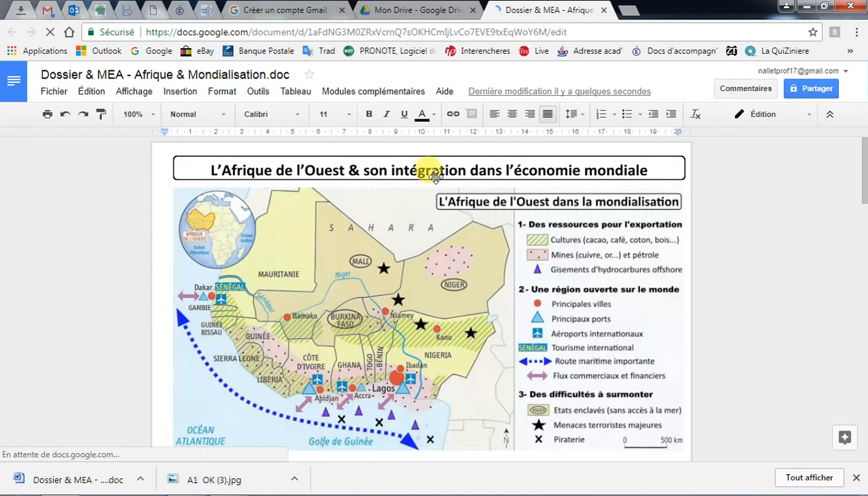
Insert "Première Partie :" at the start of the paragraph below the map, and close the document and the file preview.
left_click(435, 177)
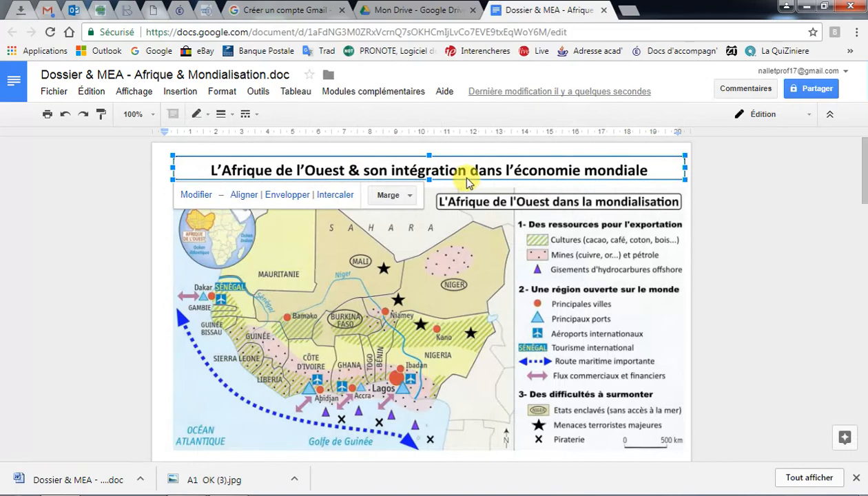
scroll(462, 179, "down", 3)
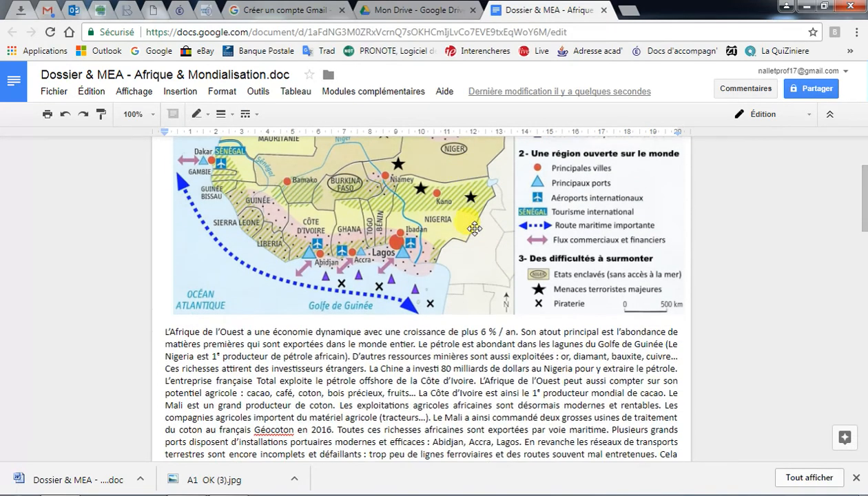
left_click(166, 263)
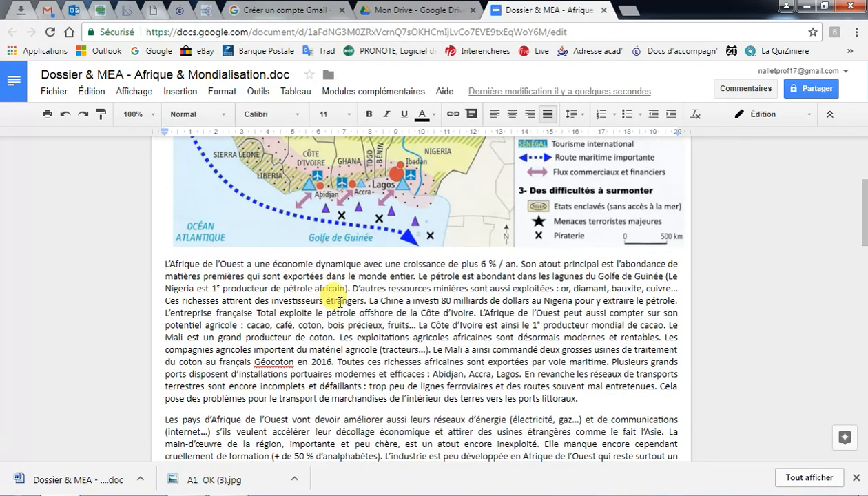
type("Premi_re Partie :")
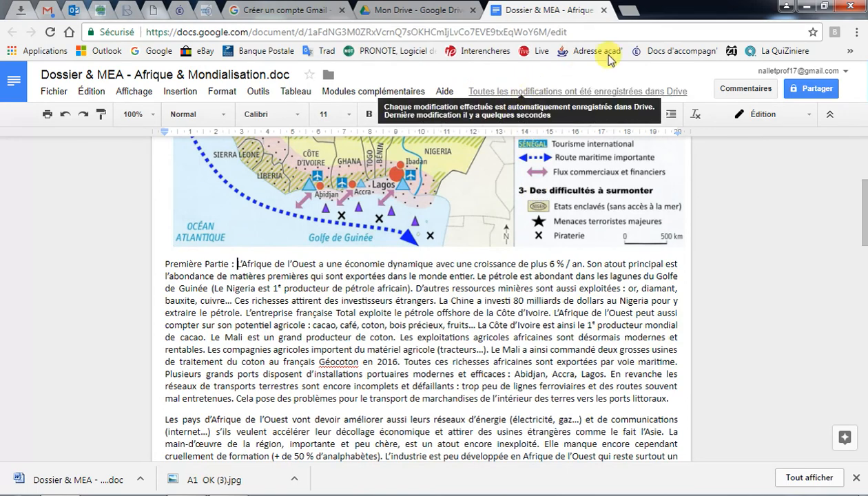
left_click(604, 10)
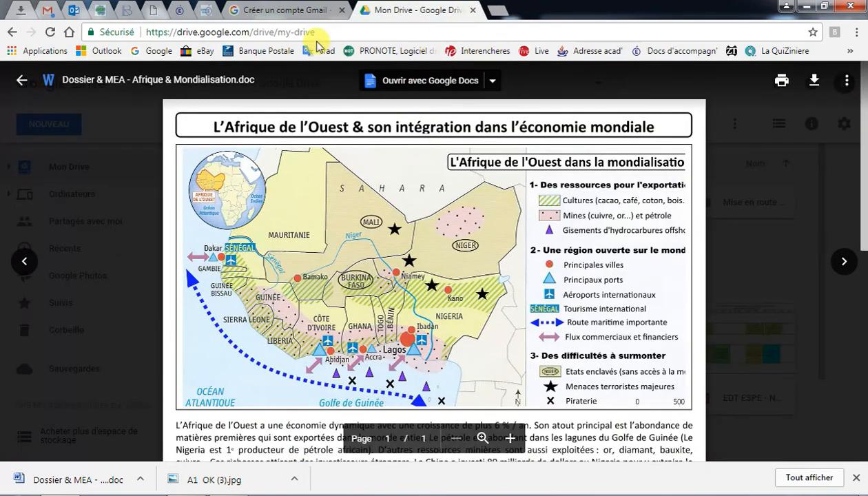
left_click(22, 80)
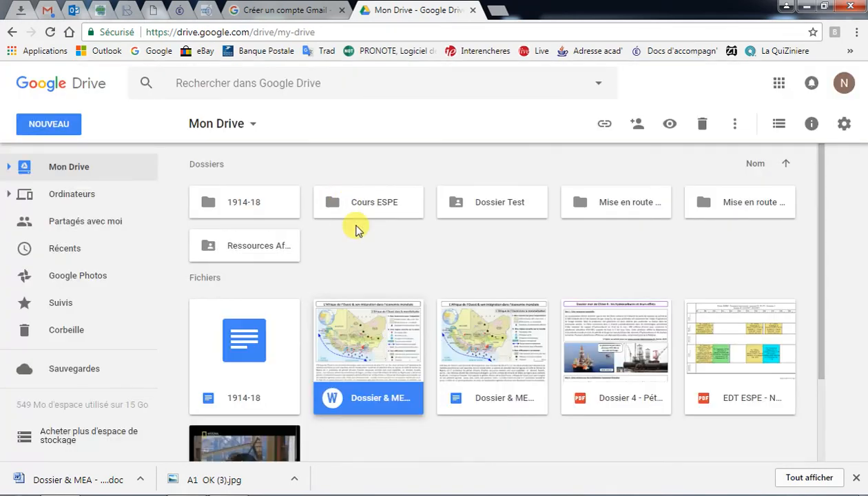
Compare the Google Docs copy of the Dossier & MEA file with the Word original in Mon Drive, and clear the selection.
scroll(358, 230, "down", 1)
left_click(490, 316)
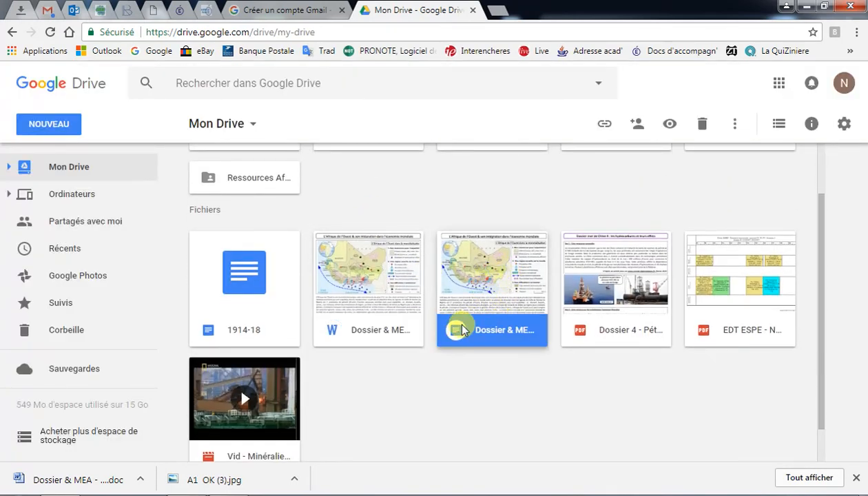
left_click(332, 332)
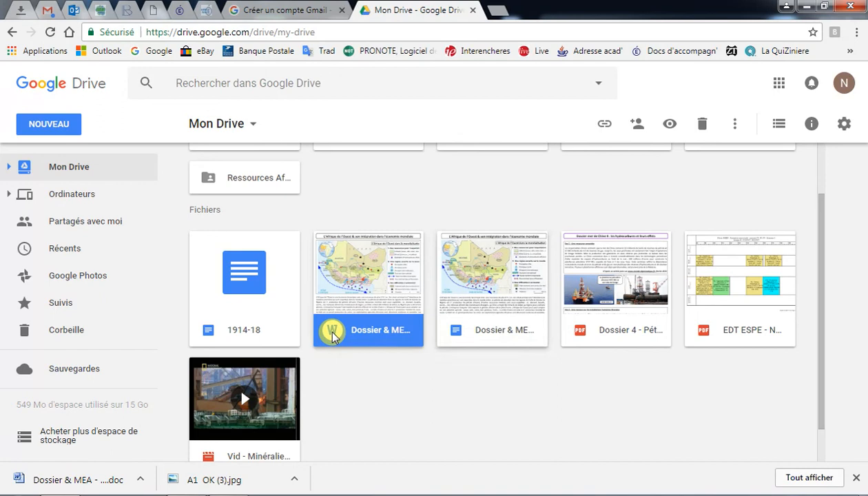
left_click(383, 378)
scroll(406, 338, "up", 1)
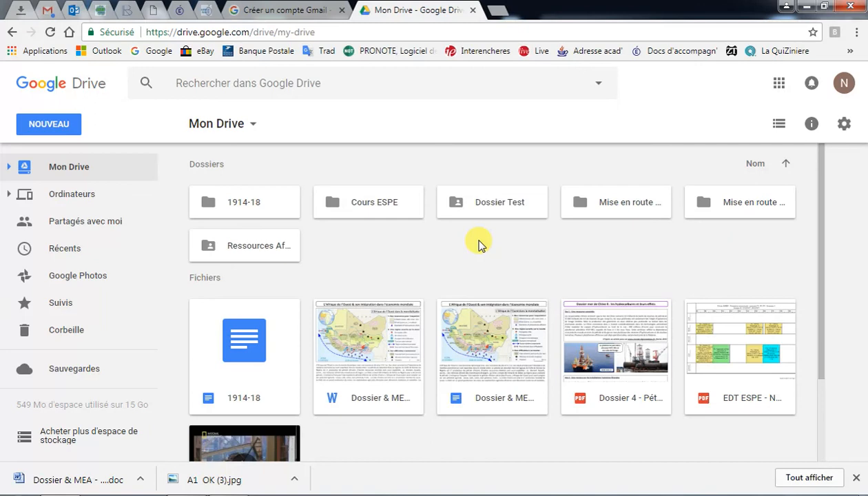
left_click(238, 494)
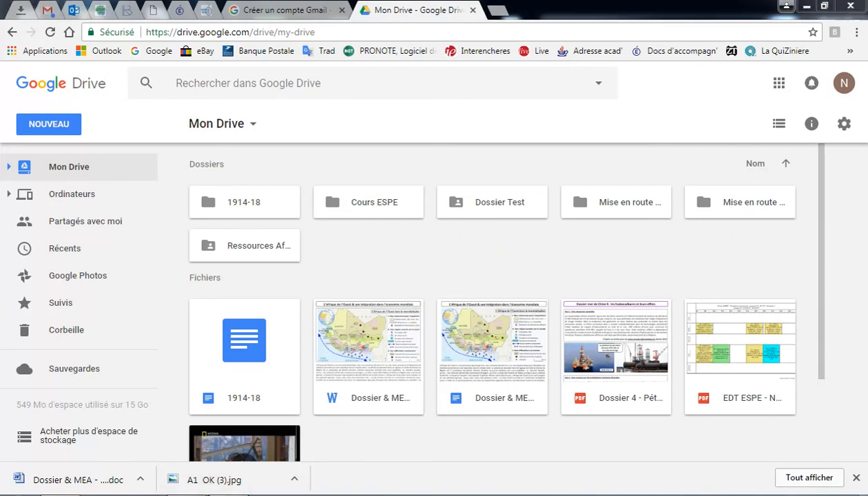